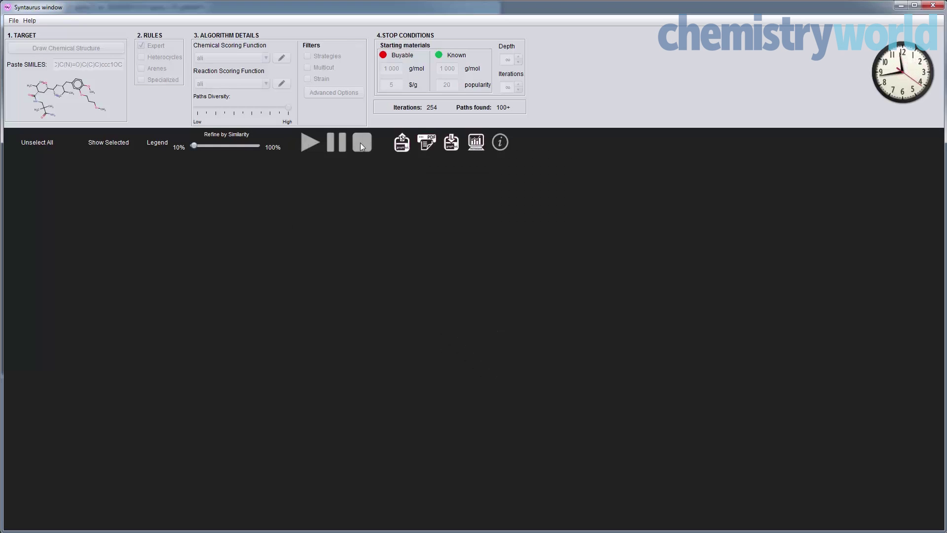
Step: Stop the route search and set aside the Grignard addition and Appel Reaction detail cards
left_click(362, 143)
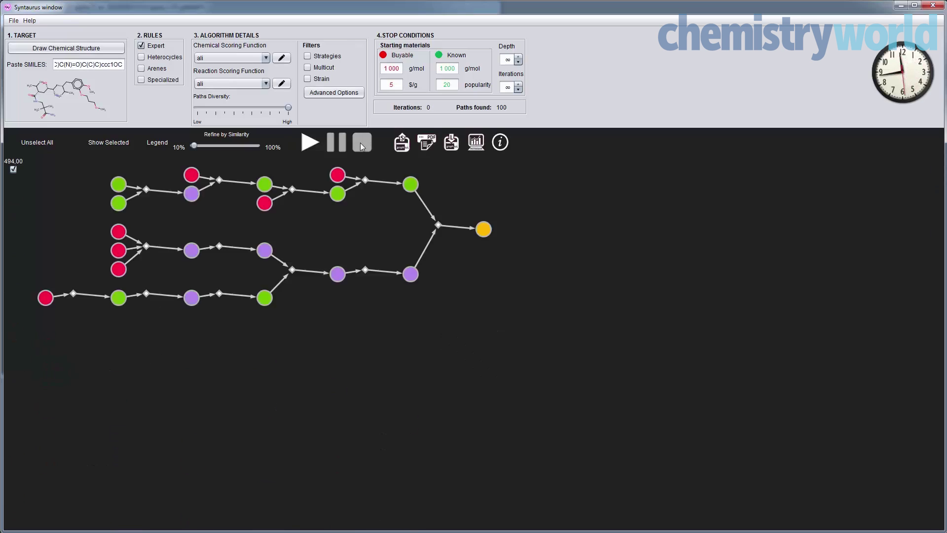
left_click(438, 226)
left_click_drag(527, 248, 809, 263)
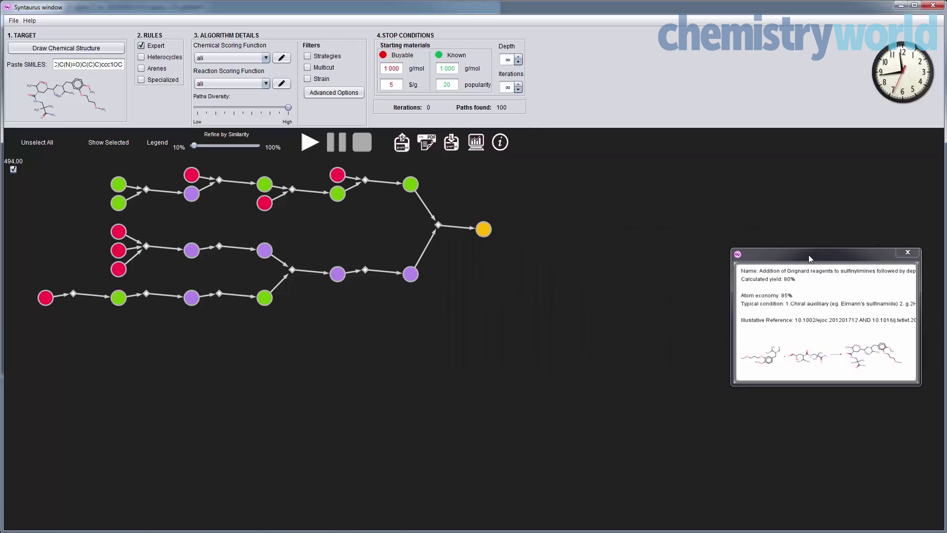
left_click(366, 181)
left_click_drag(449, 203, 600, 160)
Step: Open the oxazolidine alkylation, Wohl-Ziegler Bromination and Alkylation of phenols details and arrange them aside
left_click(291, 189)
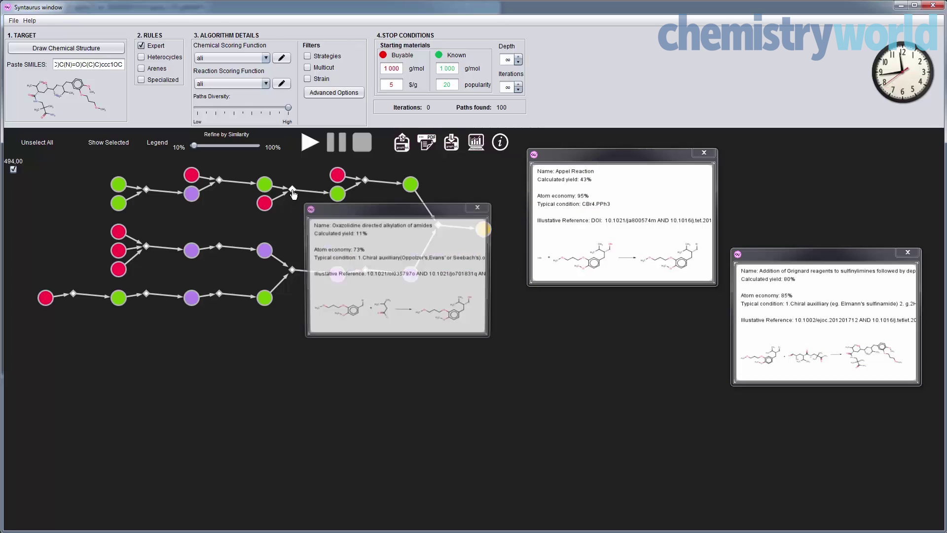
left_click_drag(371, 214, 403, 158)
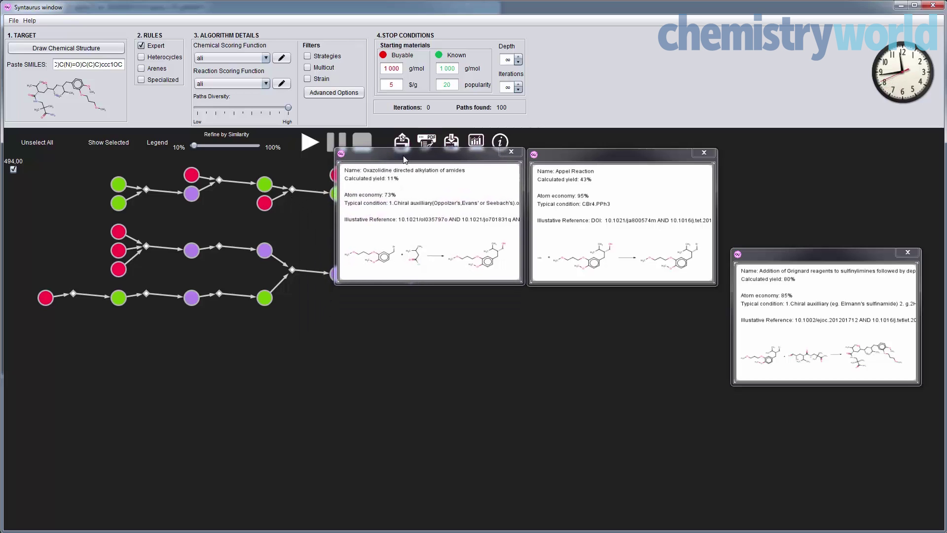
left_click(219, 180)
left_click_drag(275, 206, 188, 155)
left_click(146, 189)
left_click_drag(234, 211, 81, 161)
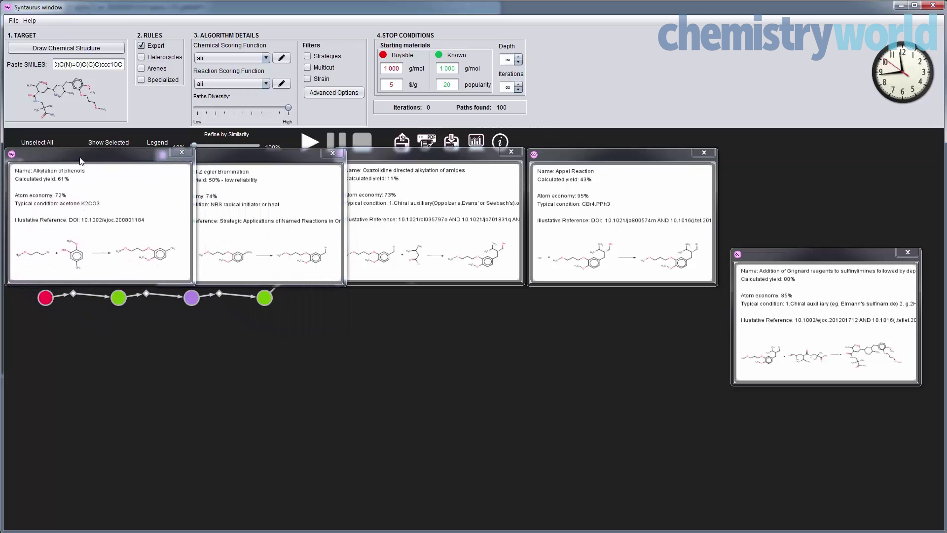
Step: Close the Alkylation of phenols, Wohl-Ziegler, oxazolidine alkylation and Appel Reaction detail cards
left_click(180, 153)
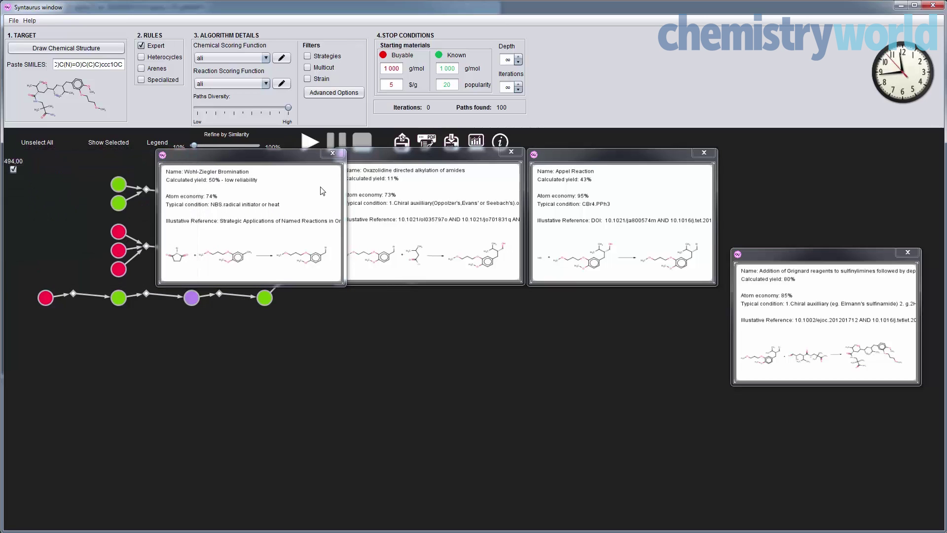
left_click(330, 154)
left_click(511, 152)
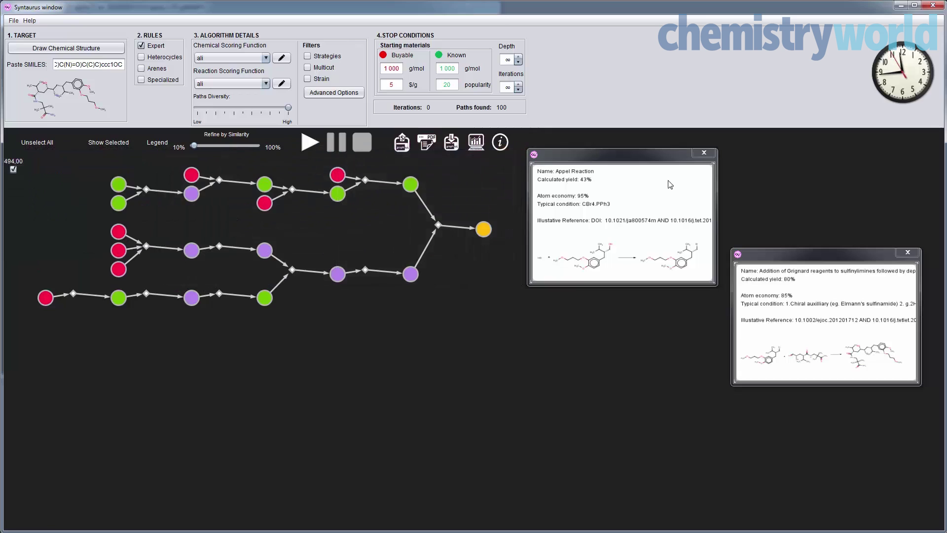
left_click(700, 153)
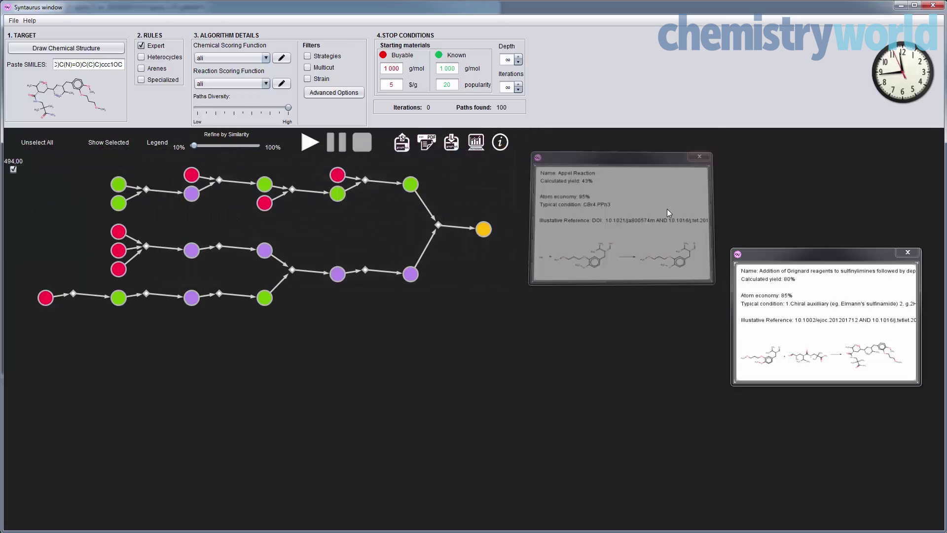
Step: Show the Asymmetric hydroxylation of aldehydes details and place them lower right
left_click(365, 271)
left_click(365, 272)
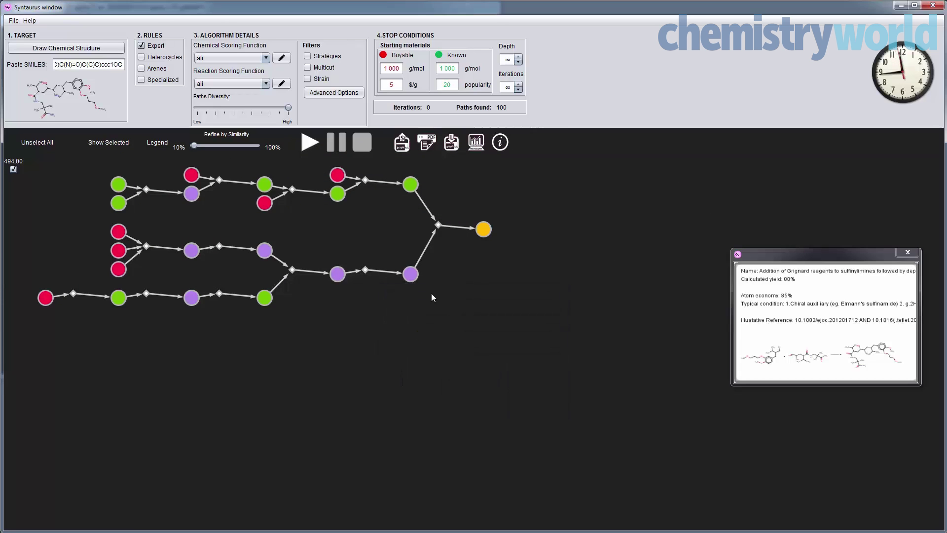
left_click(365, 270)
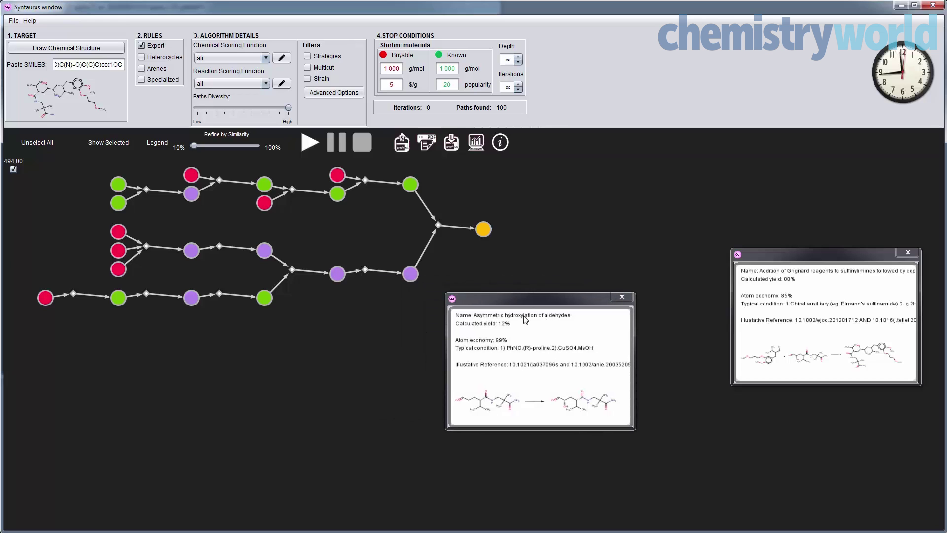
left_click_drag(526, 320, 573, 348)
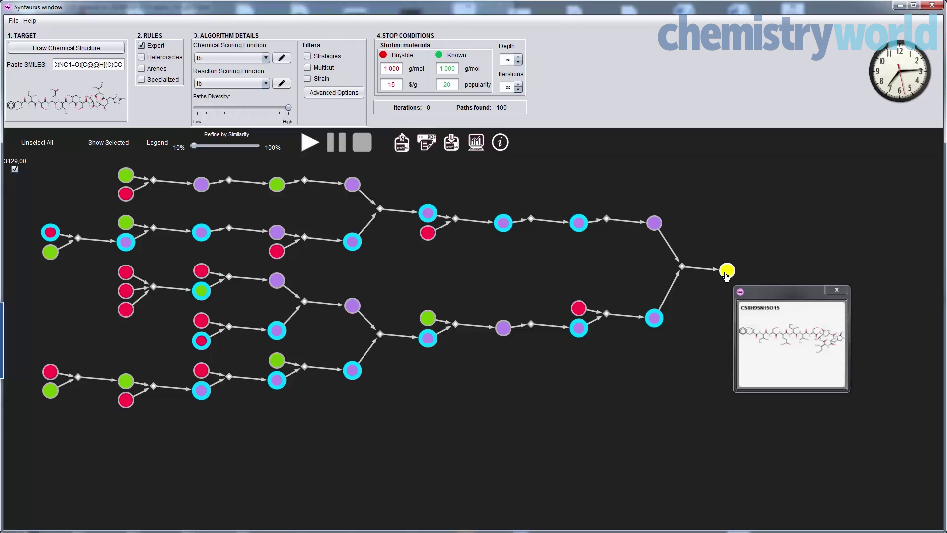
Step: Open the target molecule's full summary and enlarge its window, 2D and 3D structure views
right_click(725, 274)
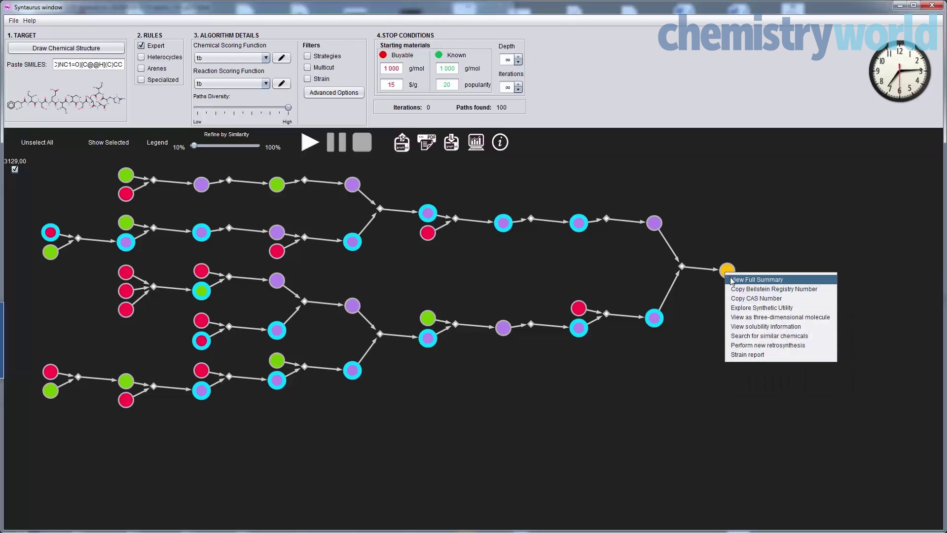
left_click(732, 280)
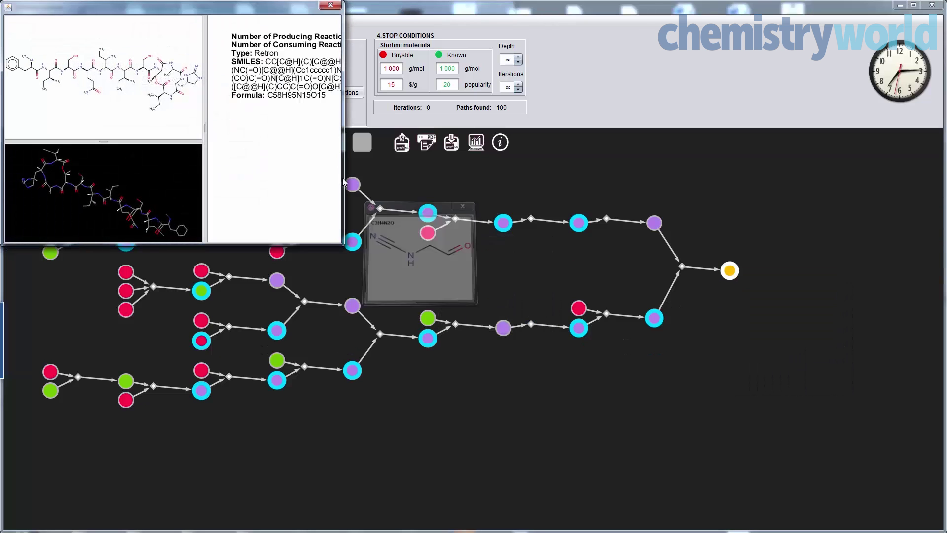
left_click_drag(343, 176, 659, 198)
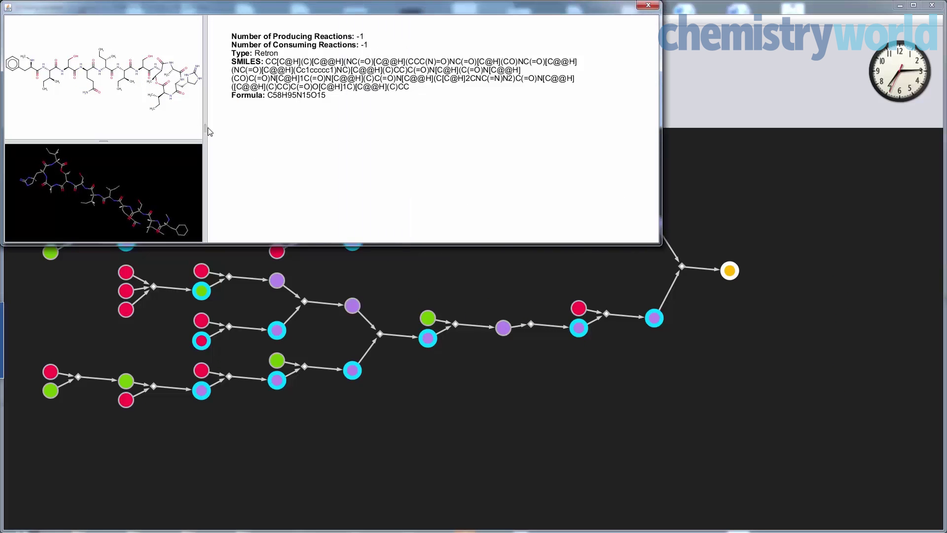
left_click_drag(203, 126, 562, 129)
left_click_drag(472, 242, 451, 438)
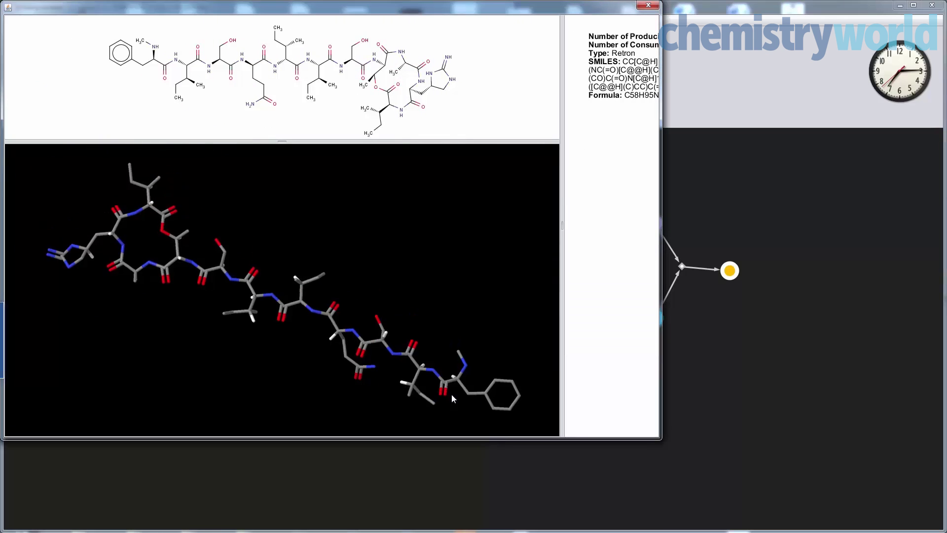
left_click_drag(435, 323, 448, 262)
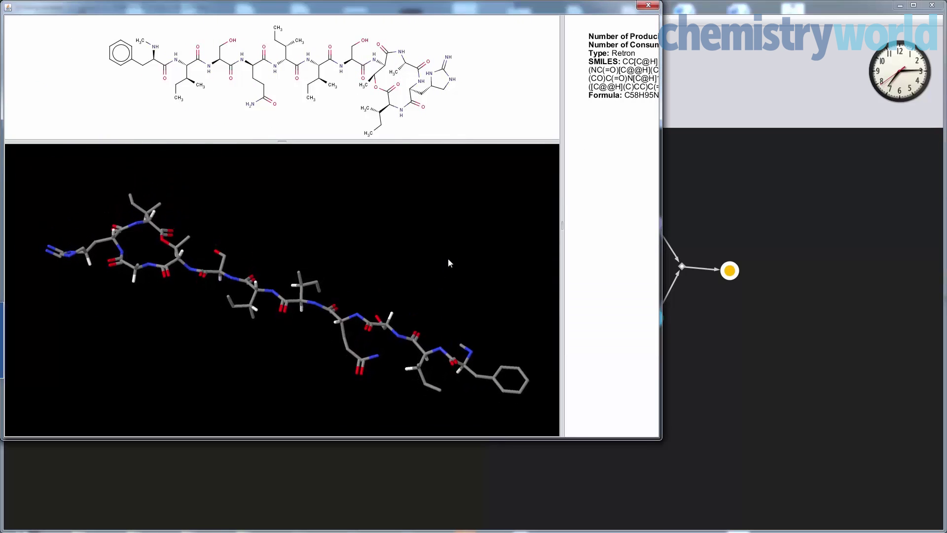
Step: Wrap the 3D model in a van der Waals surface, rotate it, then close the summary
right_click(373, 283)
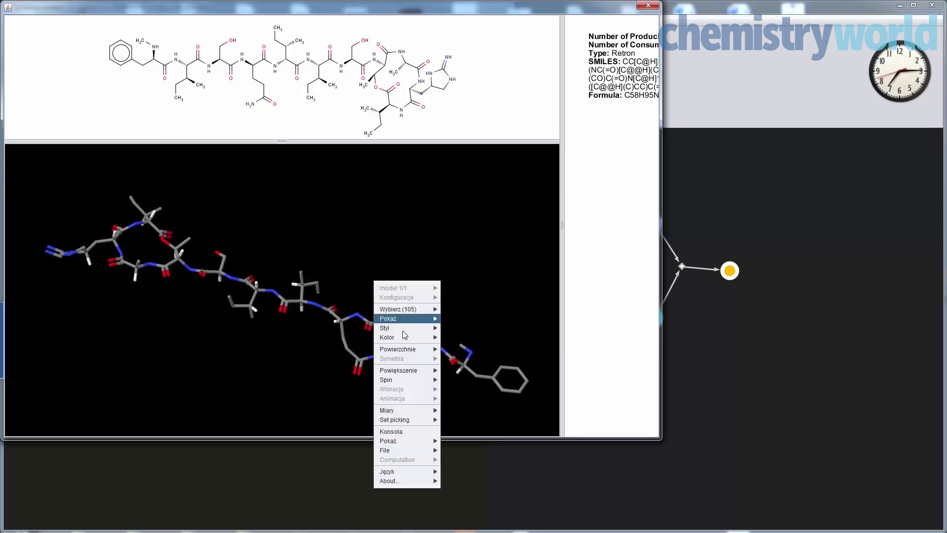
mouse_move(416, 353)
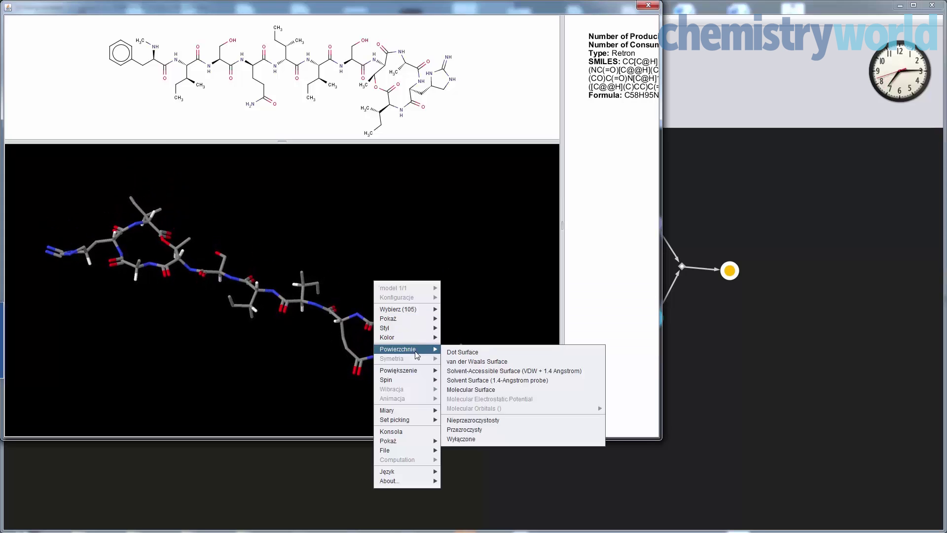
left_click(464, 362)
left_click_drag(433, 306, 430, 338)
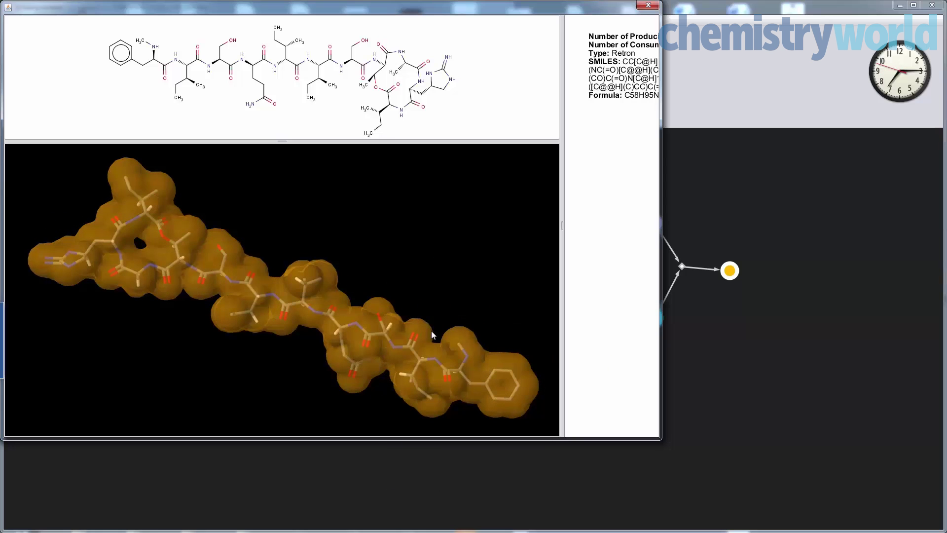
left_click(644, 8)
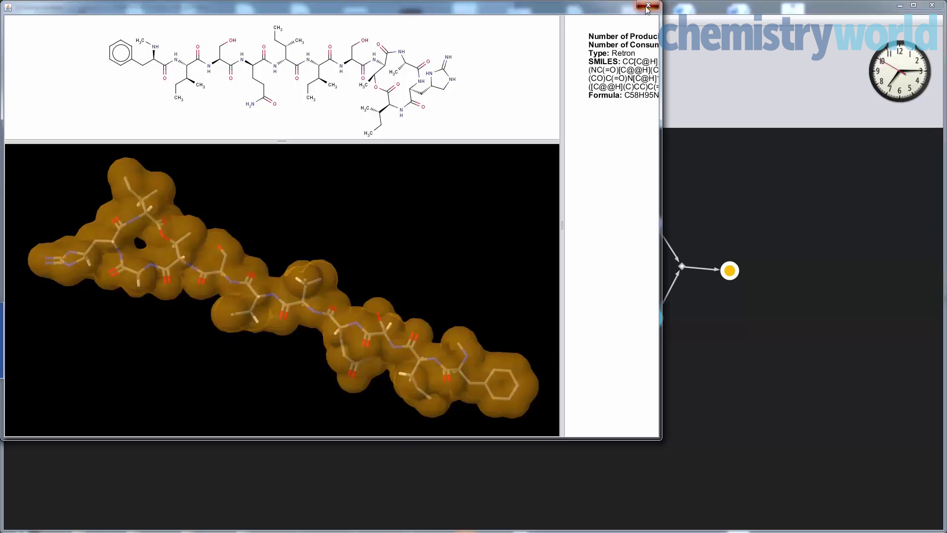
mouse_move(153, 288)
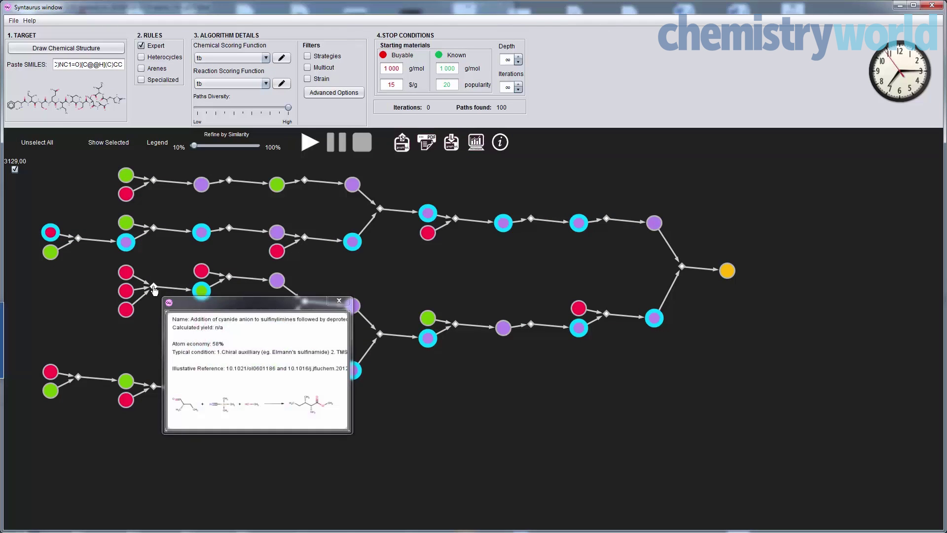
right_click(154, 289)
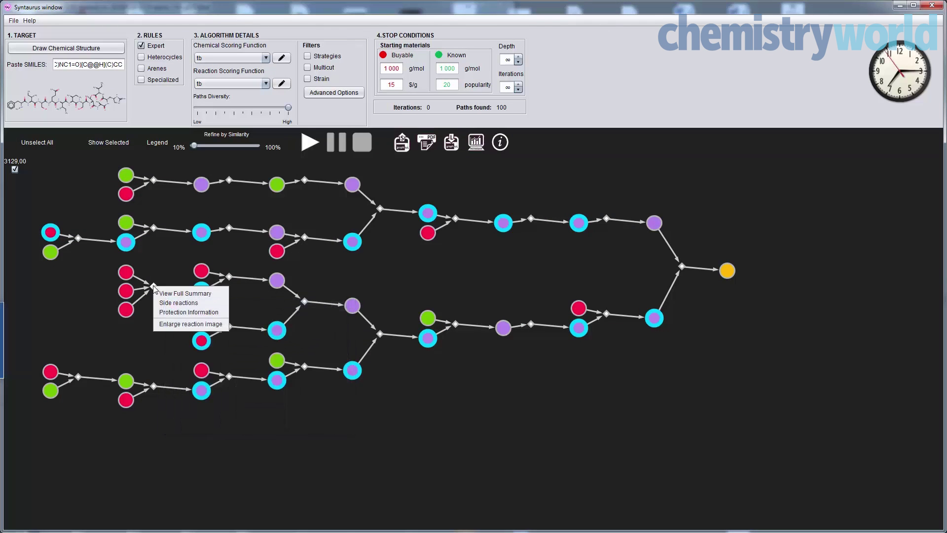
left_click(166, 324)
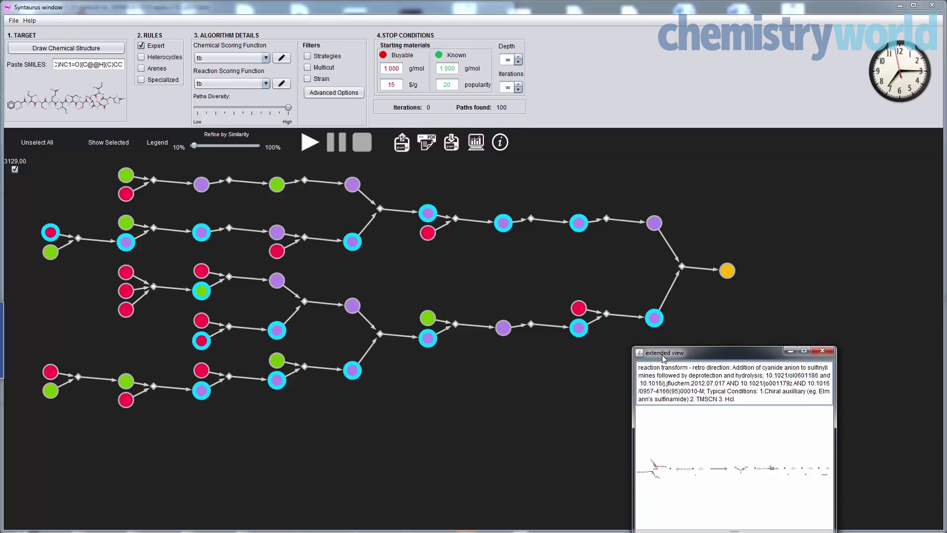
left_click_drag(664, 357, 316, 169)
left_click_drag(488, 294, 894, 296)
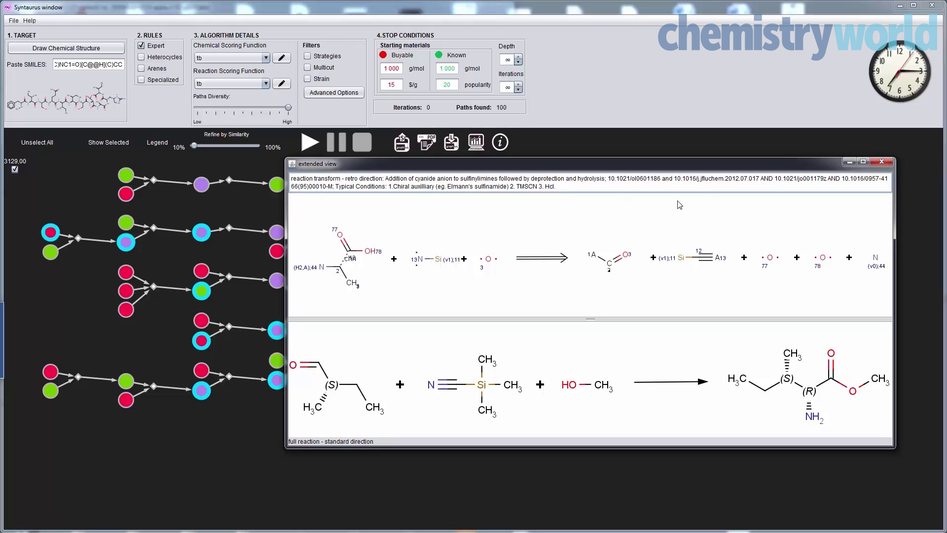
left_click(882, 161)
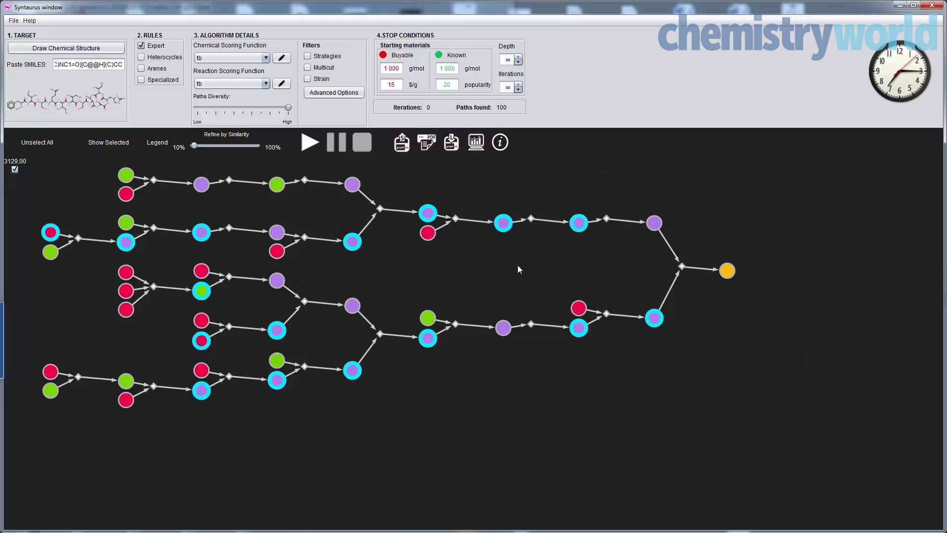
Step: Review and close the Aminolysis of esters protection warnings, then show starting-material prices and popularity
left_click(304, 302)
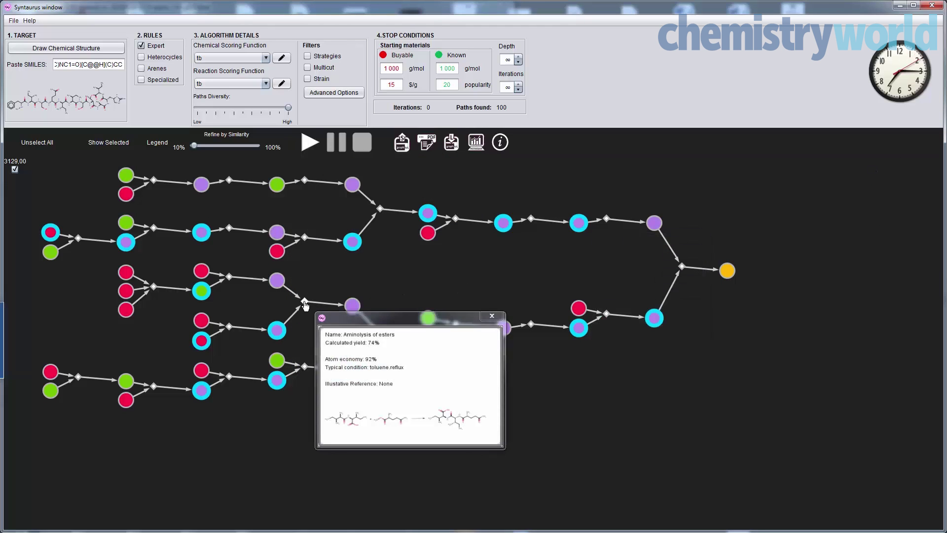
right_click(304, 304)
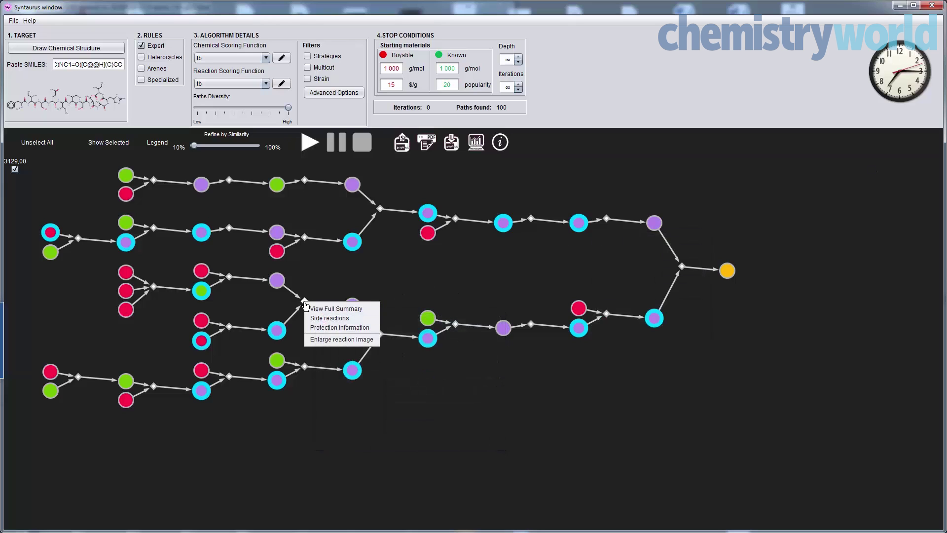
left_click(323, 328)
left_click_drag(758, 345, 712, 290)
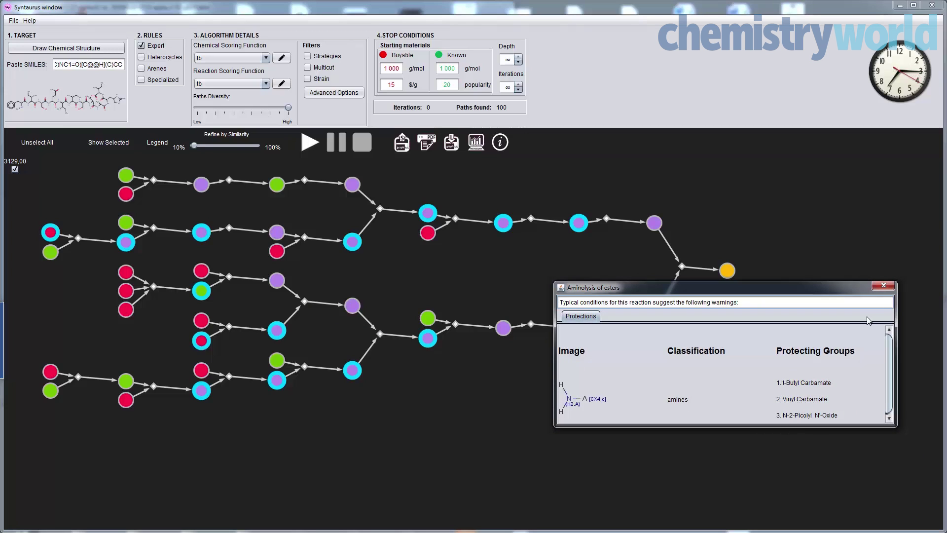
left_click(882, 286)
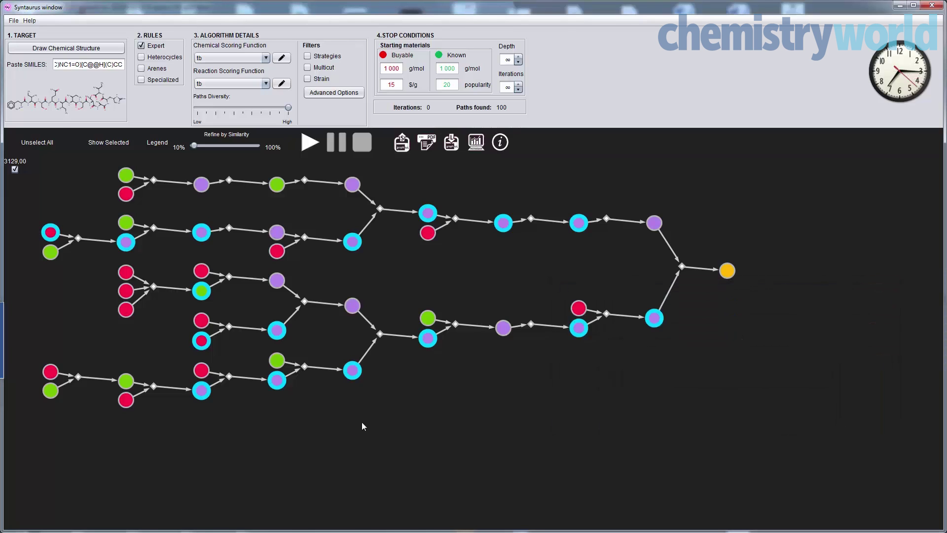
left_click(499, 144)
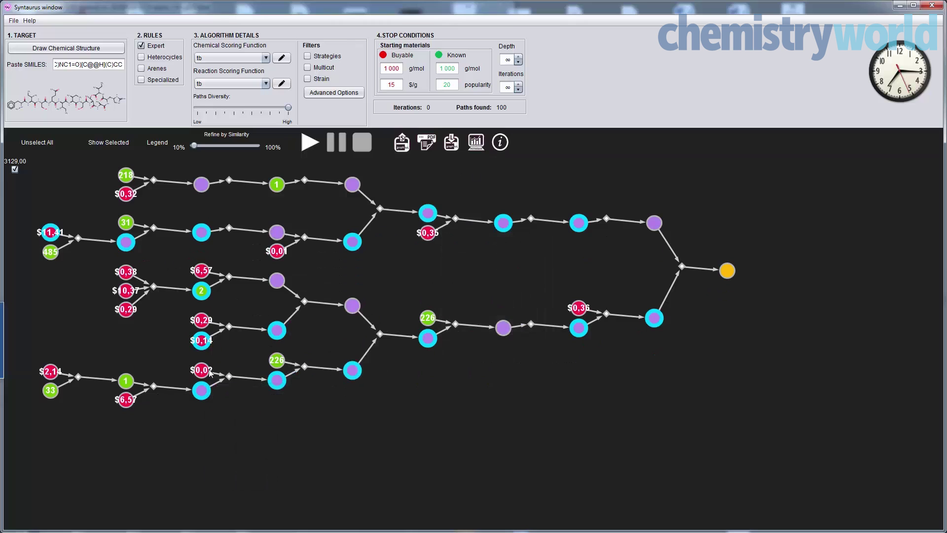
Step: Inspect starting-material cards such as dl-isoleucine and butanone, then set similarity refinement to 100%
mouse_move(129, 407)
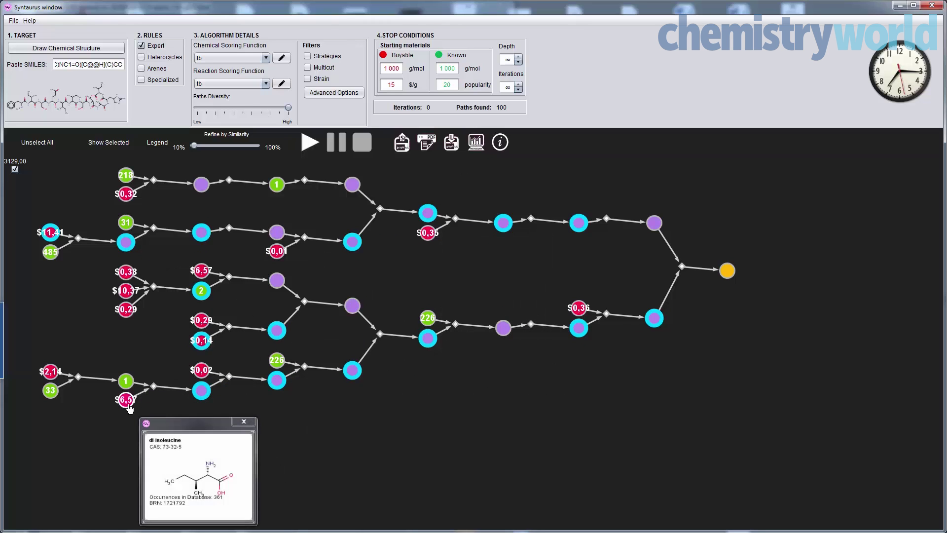
mouse_move(127, 311)
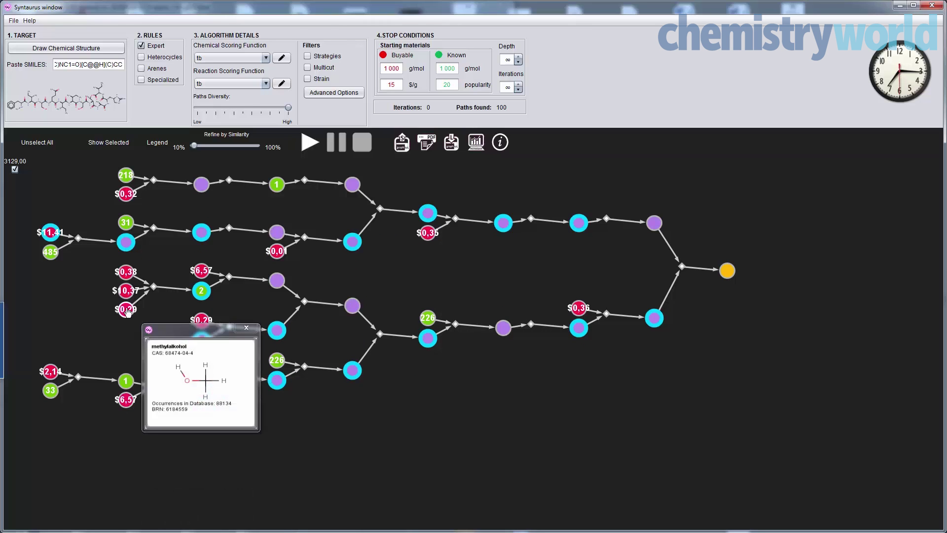
mouse_move(131, 293)
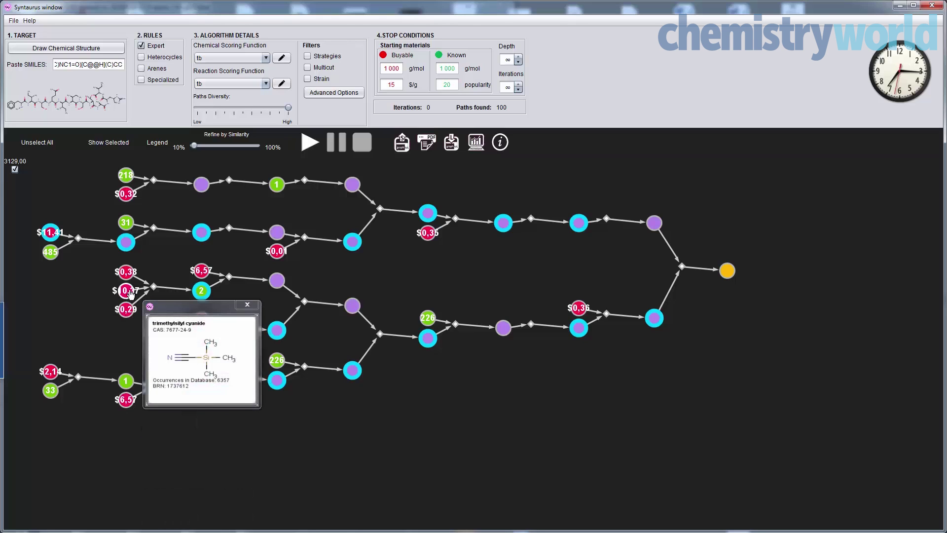
mouse_move(49, 235)
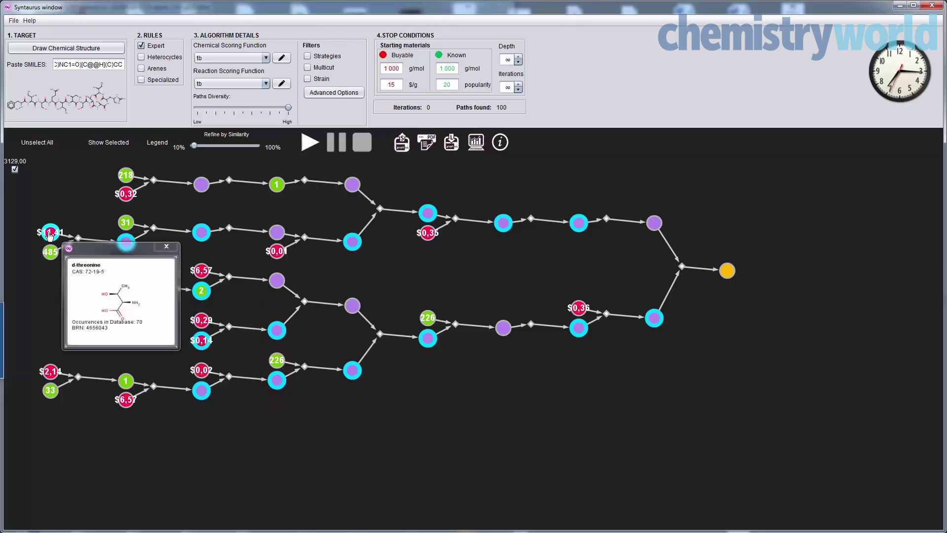
mouse_move(431, 237)
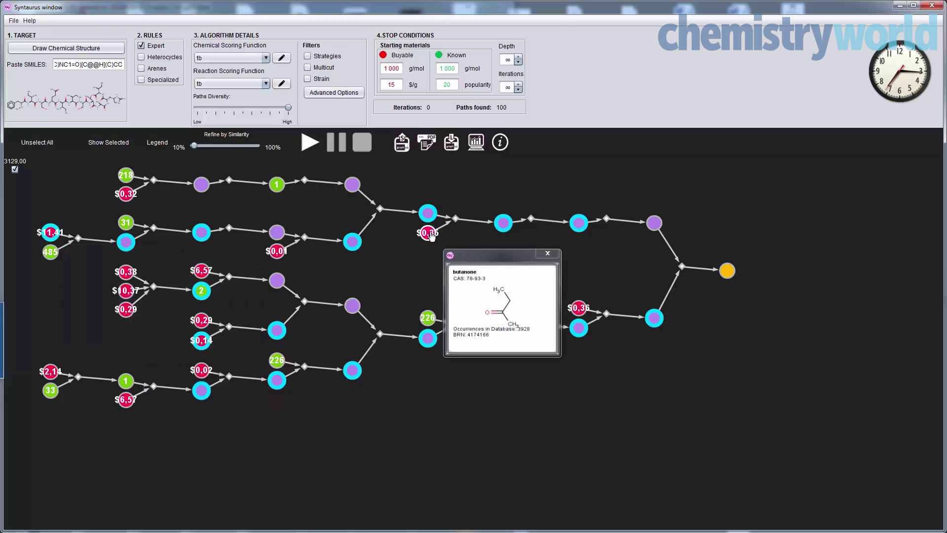
mouse_move(579, 310)
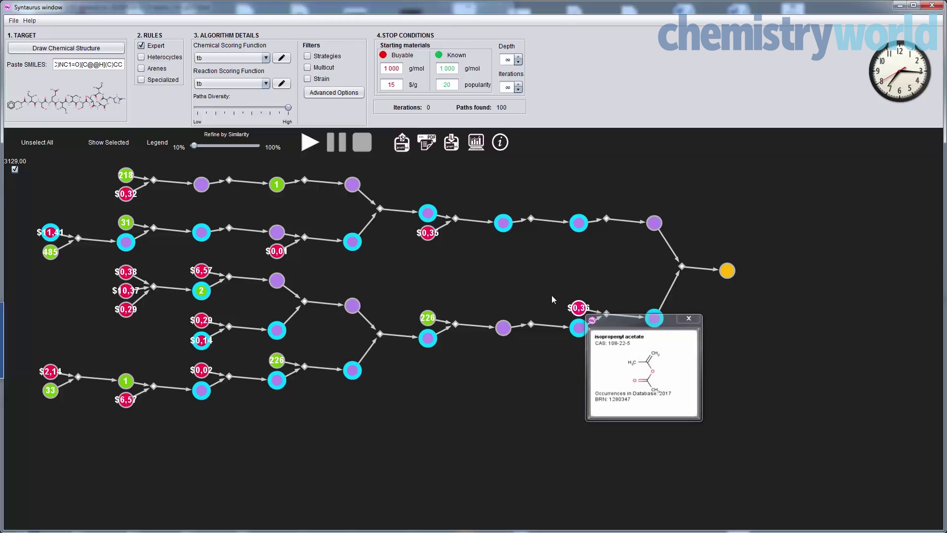
mouse_move(431, 318)
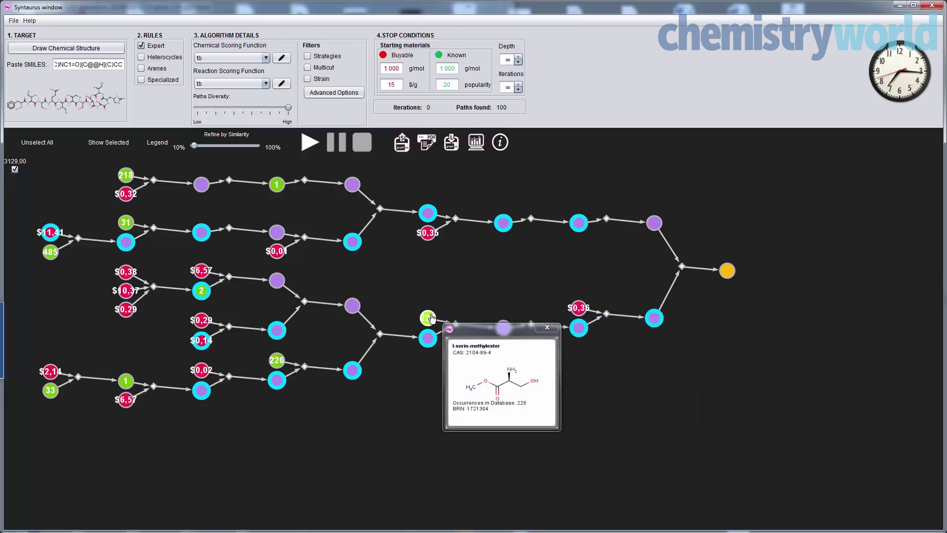
left_click_drag(195, 145, 270, 149)
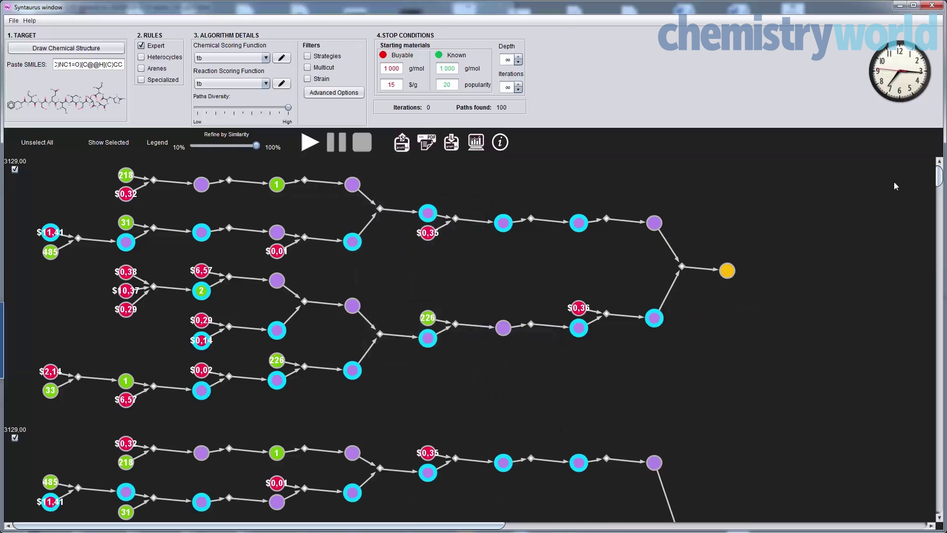
Step: Reset Refine by Similarity to 10% and paste the Aliskiren structure into the structure editor
mouse_move(941, 182)
left_mouse_down()
mouse_move(940, 332)
mouse_move(938, 172)
left_mouse_up()
left_click_drag(256, 146, 185, 149)
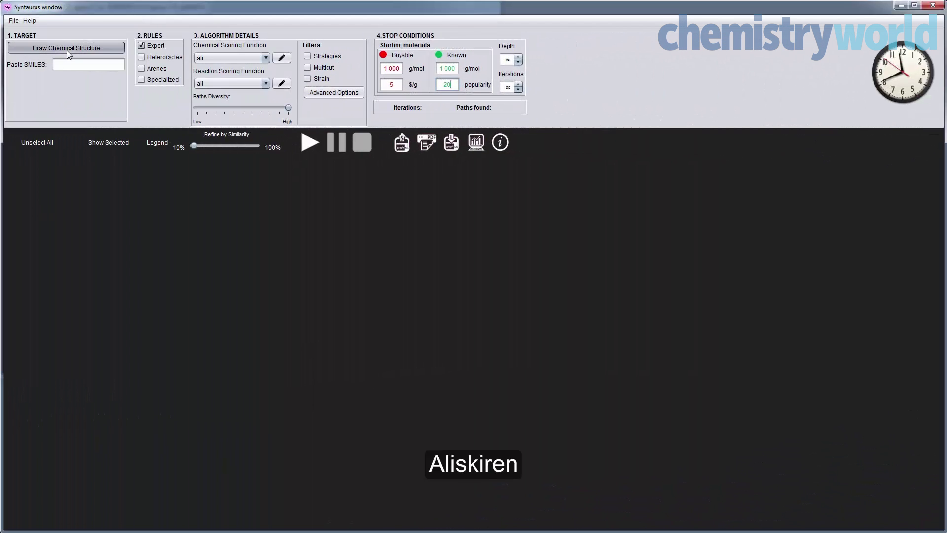
left_click(67, 51)
key("ctrl+v")
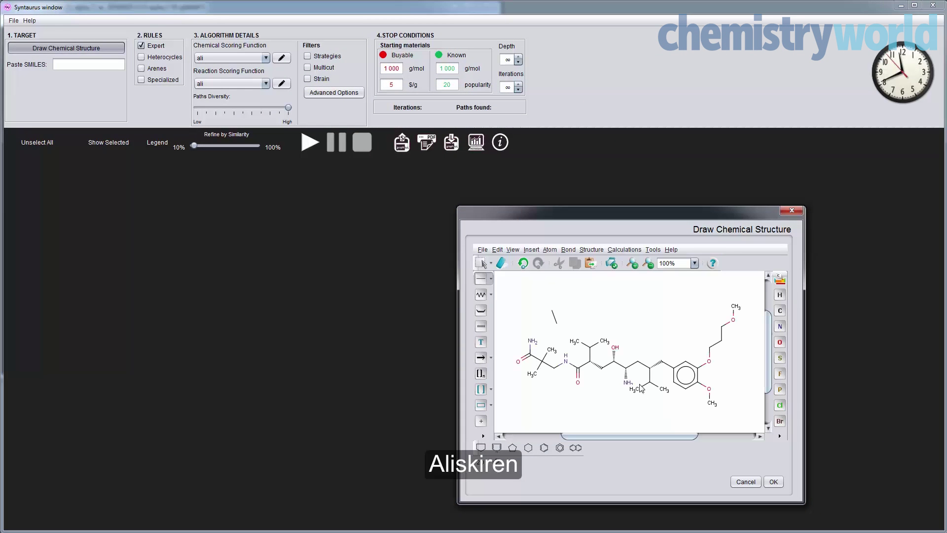
Step: Accept Aliskiren as target, review the chemical and reaction scoring functions, and start the search
left_click(773, 480)
left_click(283, 58)
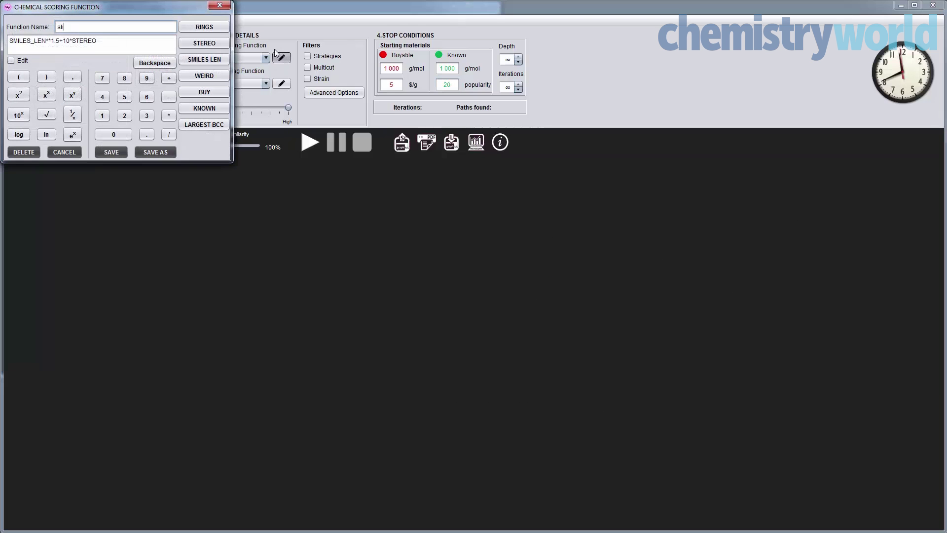
left_click(220, 5)
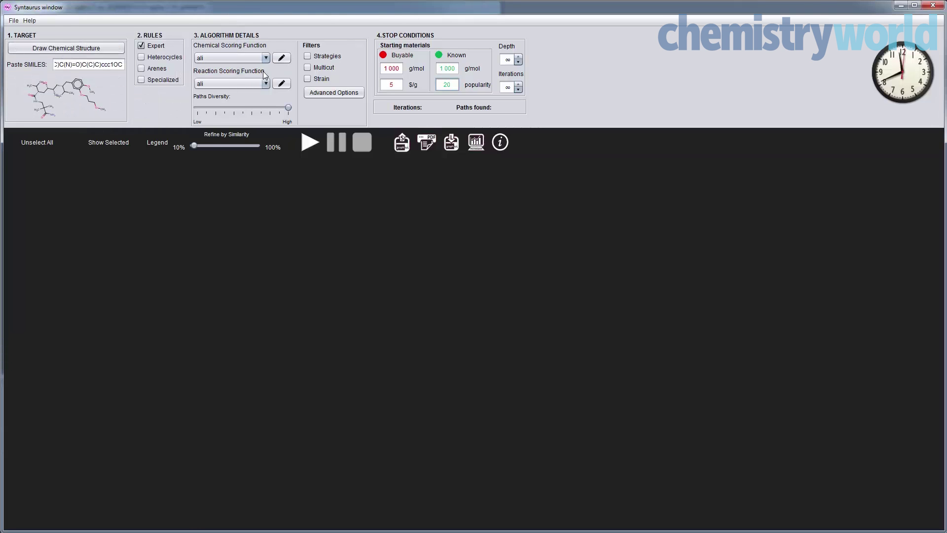
left_click(282, 83)
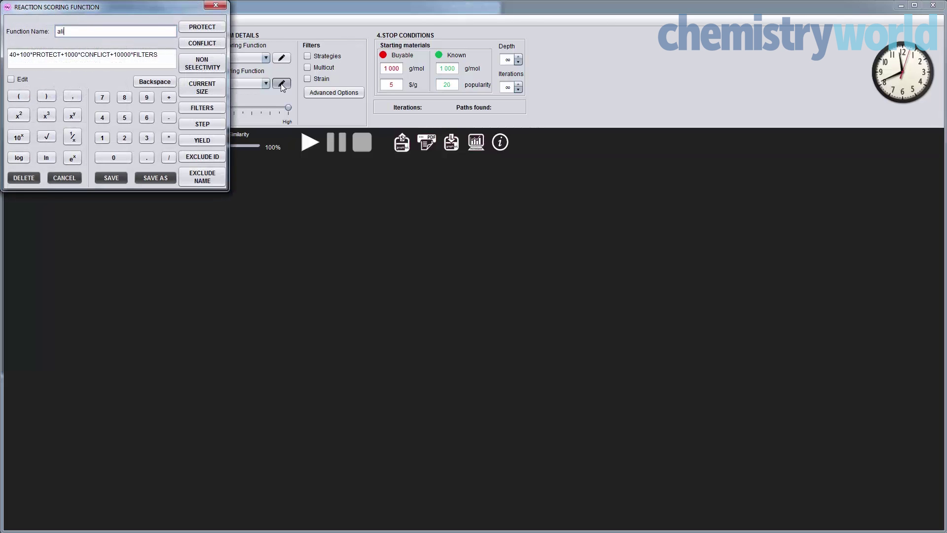
left_click(216, 5)
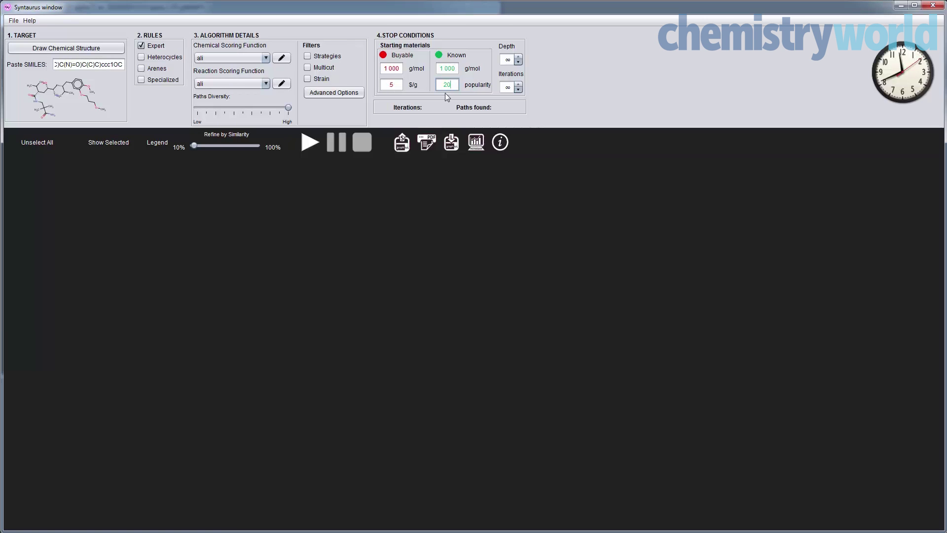
left_click(305, 141)
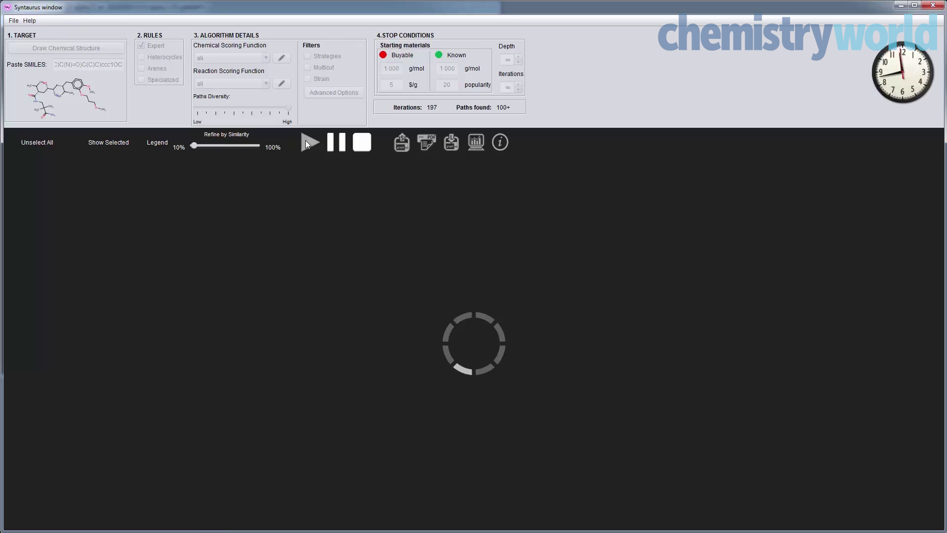
Step: Stop the Aliskiren search and set aside the Grignard addition and Appel Reaction detail cards
left_click(361, 143)
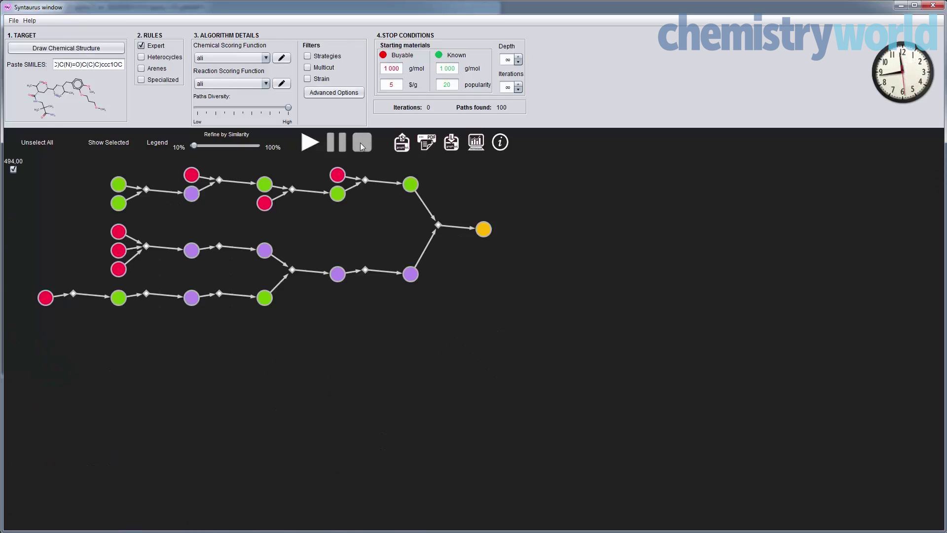
left_click(437, 225)
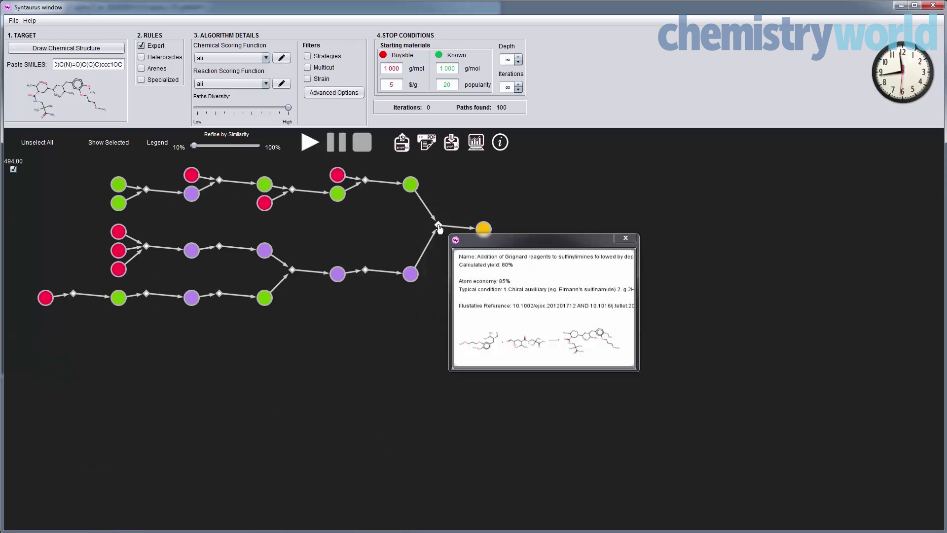
left_click_drag(526, 241, 807, 256)
left_click(365, 180)
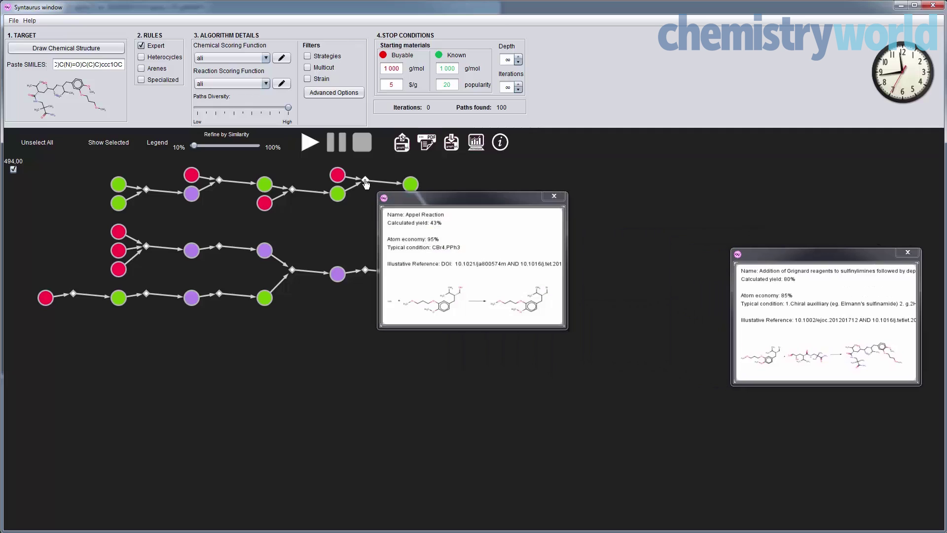
left_click_drag(477, 197, 624, 153)
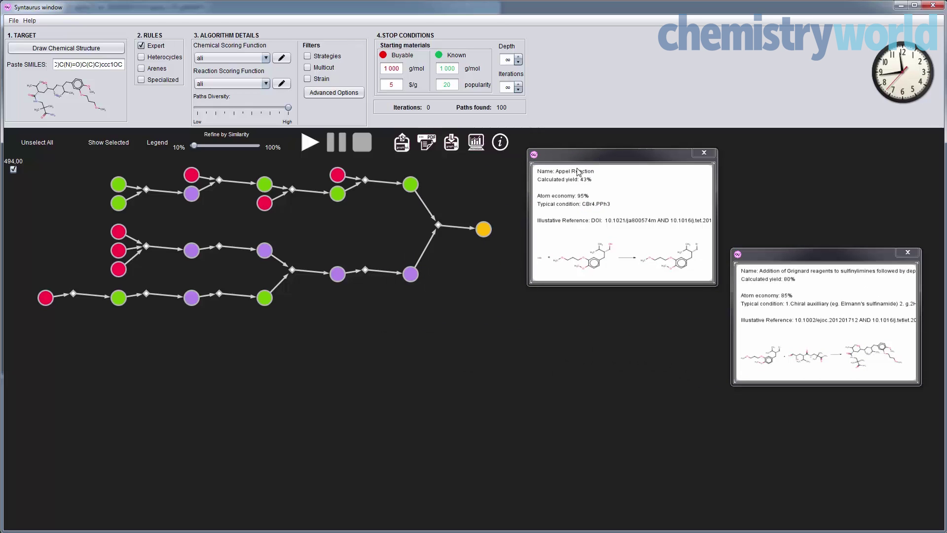
Step: Open the oxazolidine alkylation, Wohl-Ziegler Bromination and Alkylation of phenols details and arrange them at top
left_click(291, 190)
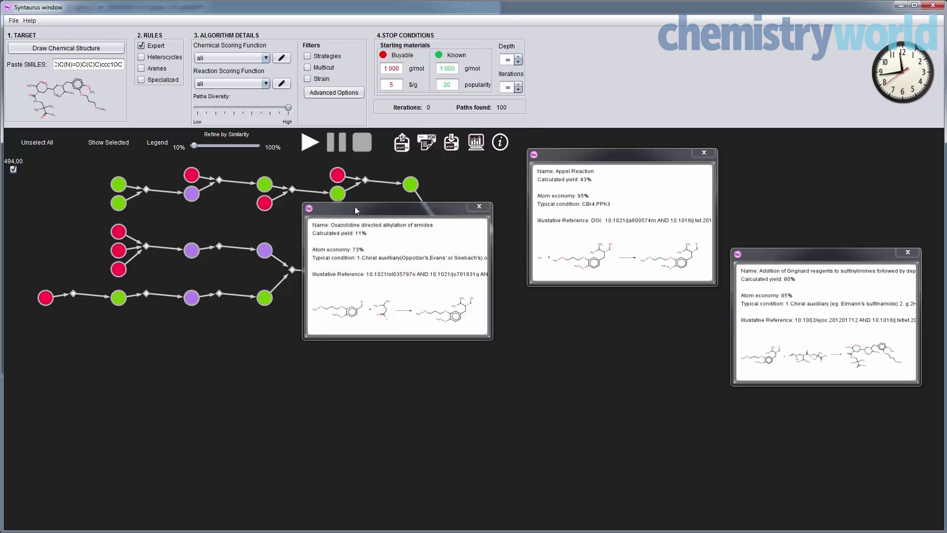
left_click_drag(374, 215, 404, 159)
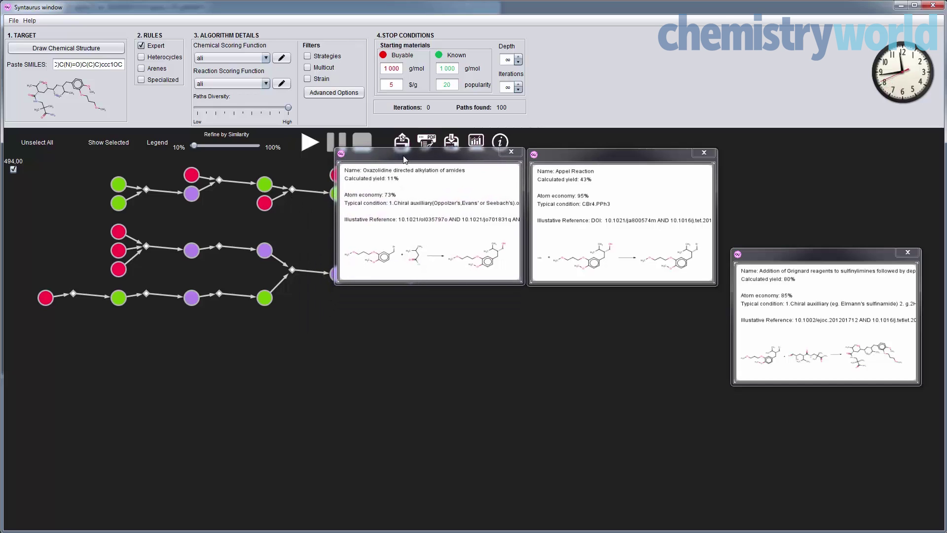
left_click(218, 181)
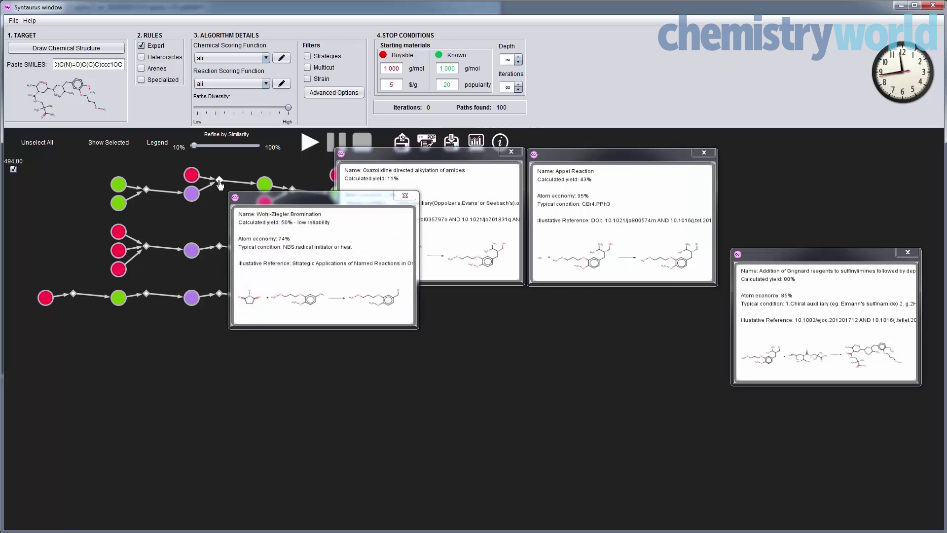
left_click_drag(281, 207, 202, 157)
left_click(147, 189)
left_click_drag(232, 210, 80, 158)
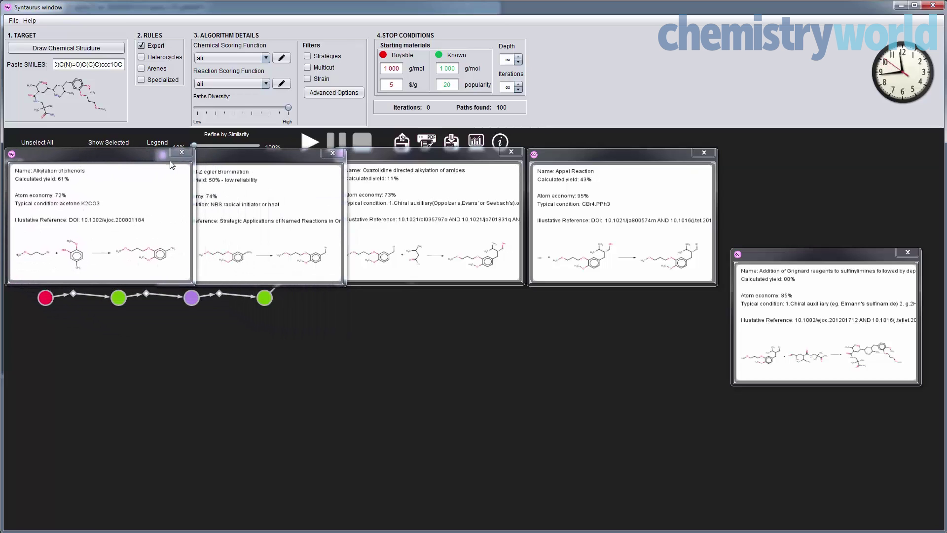
Step: Close the Alkylation of phenols, Wohl-Ziegler, oxazolidine and Appel Reaction detail cards
left_click(181, 153)
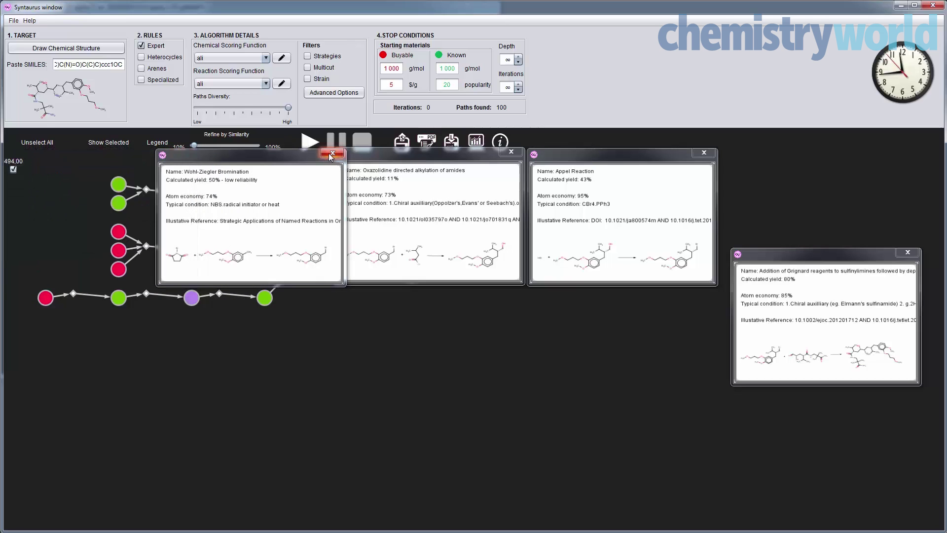
left_click(331, 152)
left_click(509, 152)
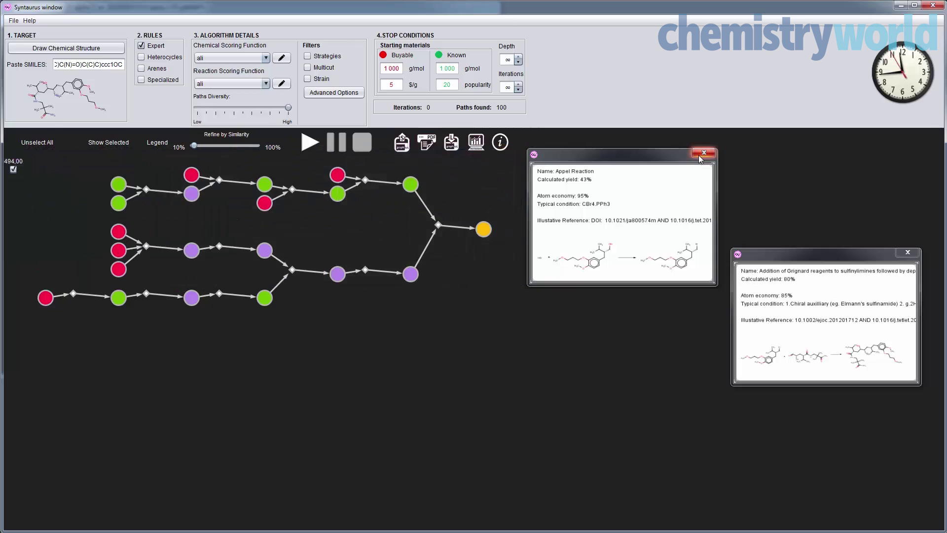
left_click(703, 153)
Step: Show the asymmetric hydroxylation and Aminolysis of esters details, moving the aminolysis card lower
left_click(365, 271)
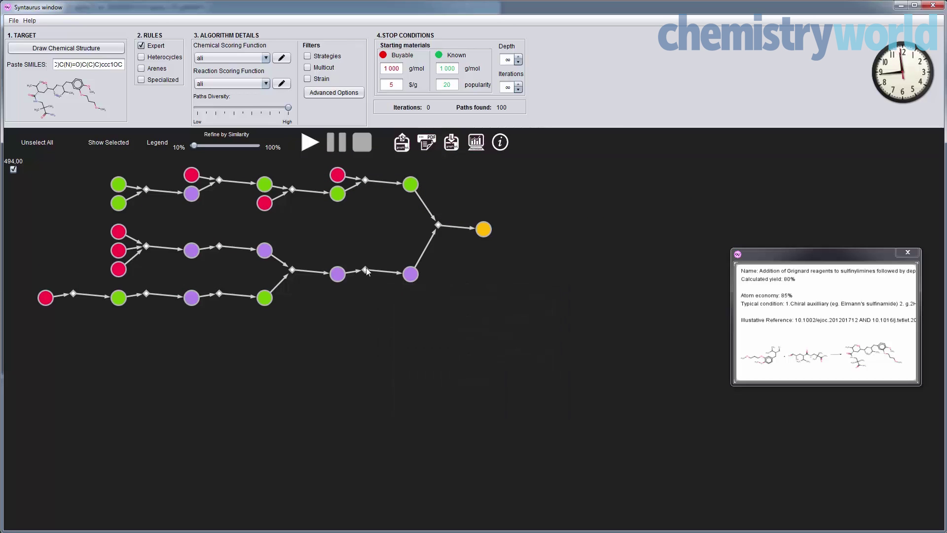
left_click(366, 270)
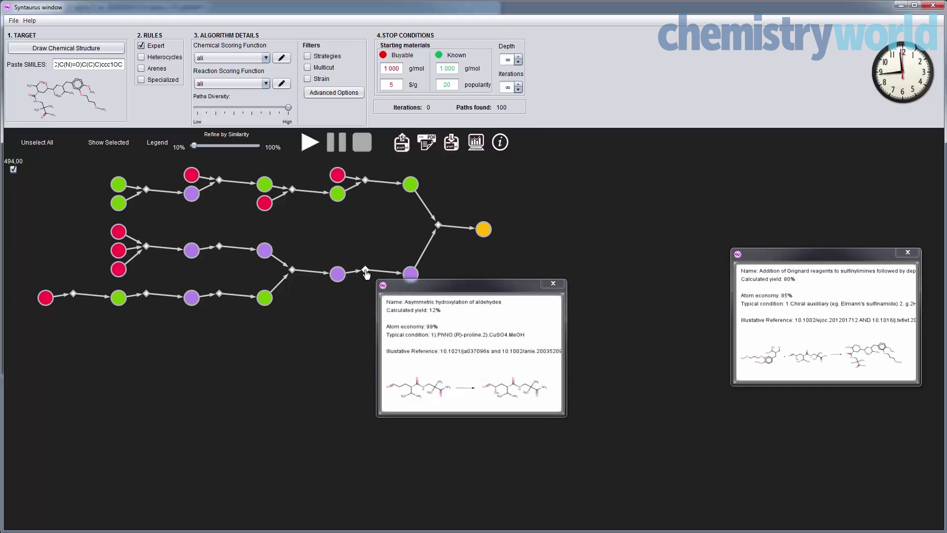
left_click(291, 270)
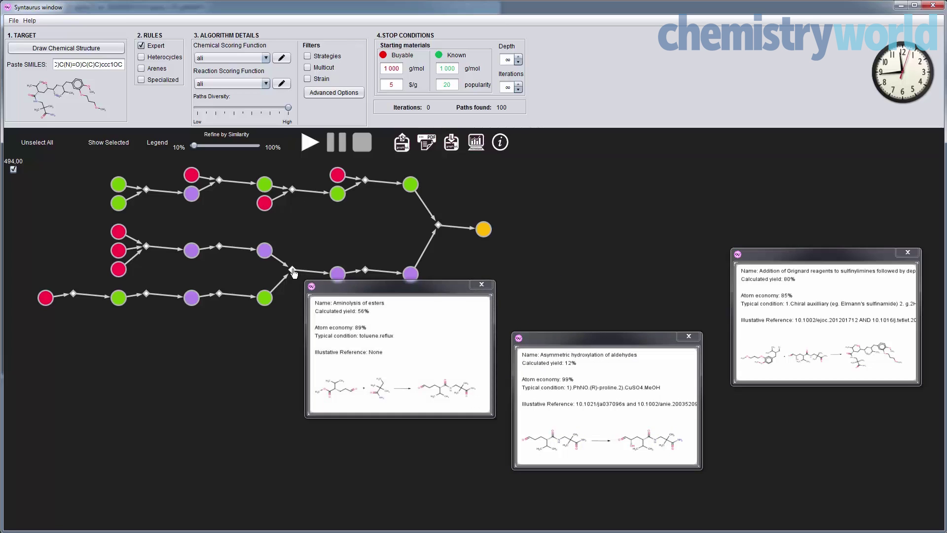
left_click(293, 268)
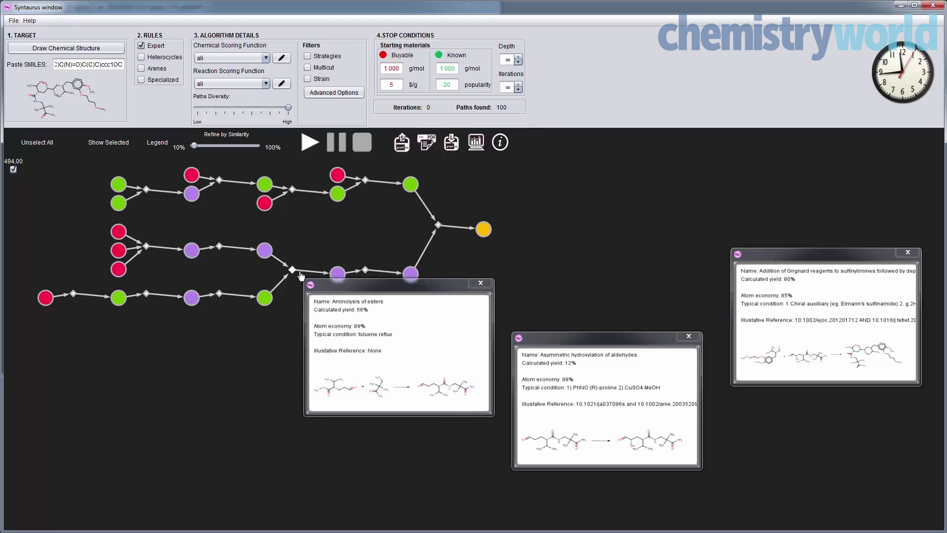
left_click_drag(374, 296, 384, 342)
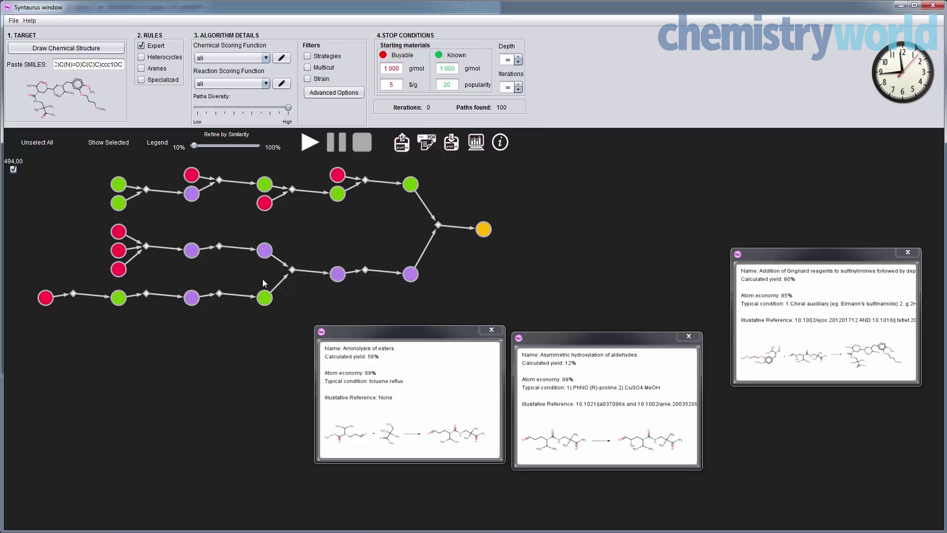
Step: Inspect the Kornblum Oxidation and oxazolidine amide alkylation details, then close both cards
left_click(220, 247)
left_click_drag(310, 271, 241, 199)
left_click(146, 247)
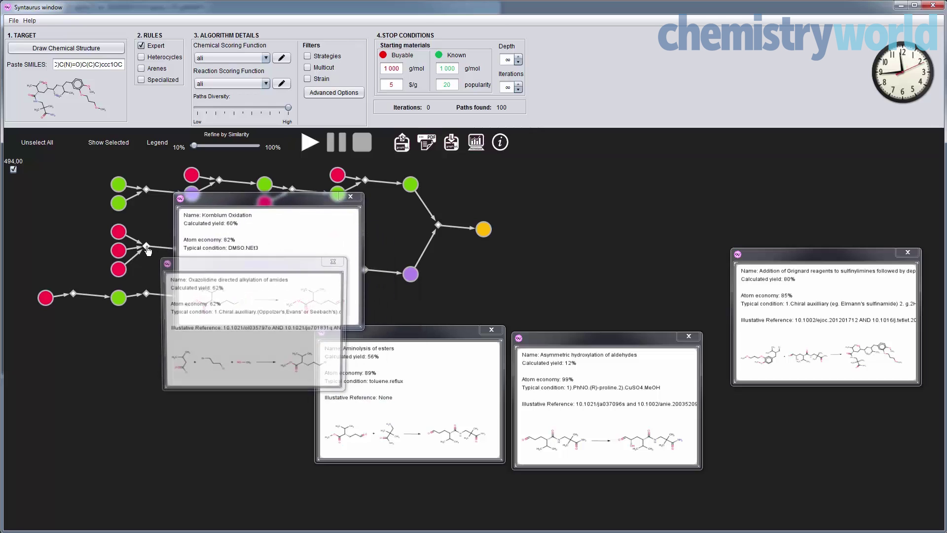
left_click_drag(237, 270, 86, 176)
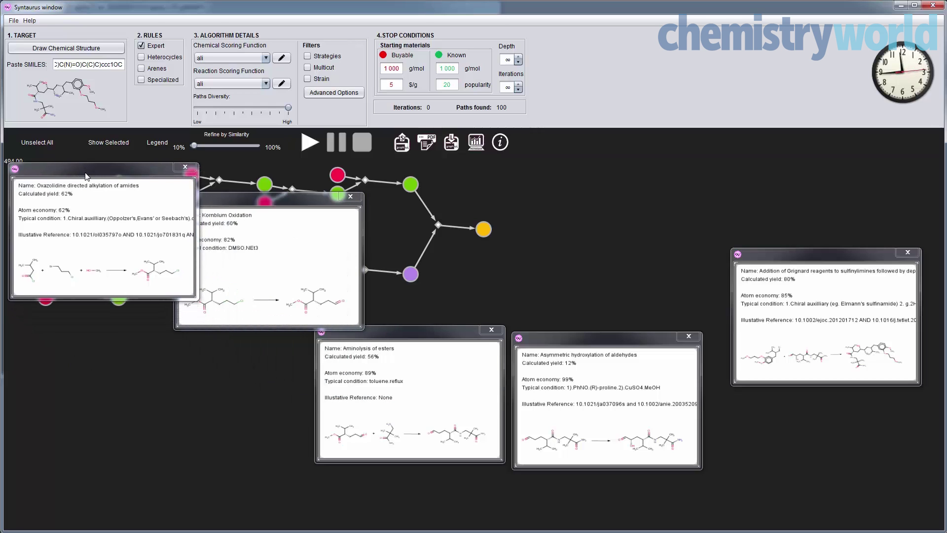
left_click(185, 166)
left_click(350, 196)
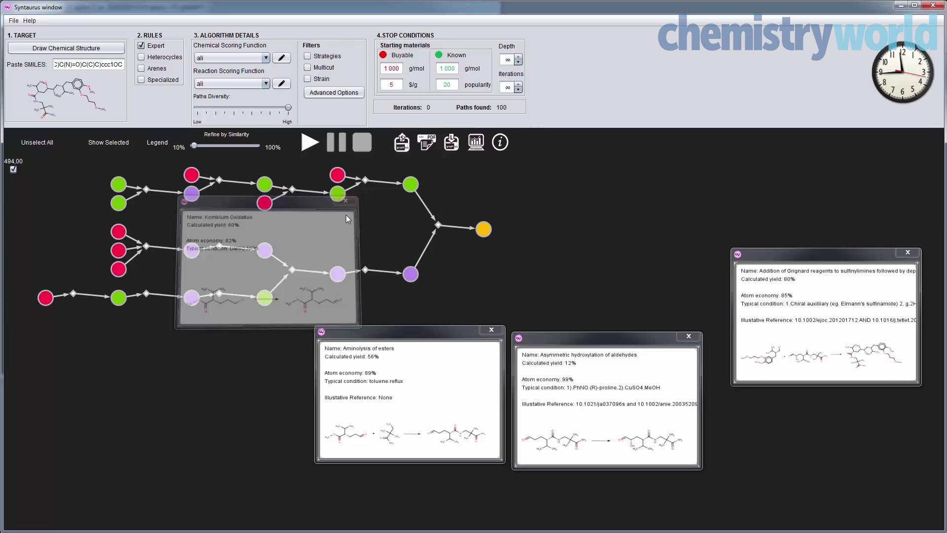
Step: Show the reductive amination, DMP primary alcohol oxidation and first-step Aminolysis of esters details
left_click(220, 294)
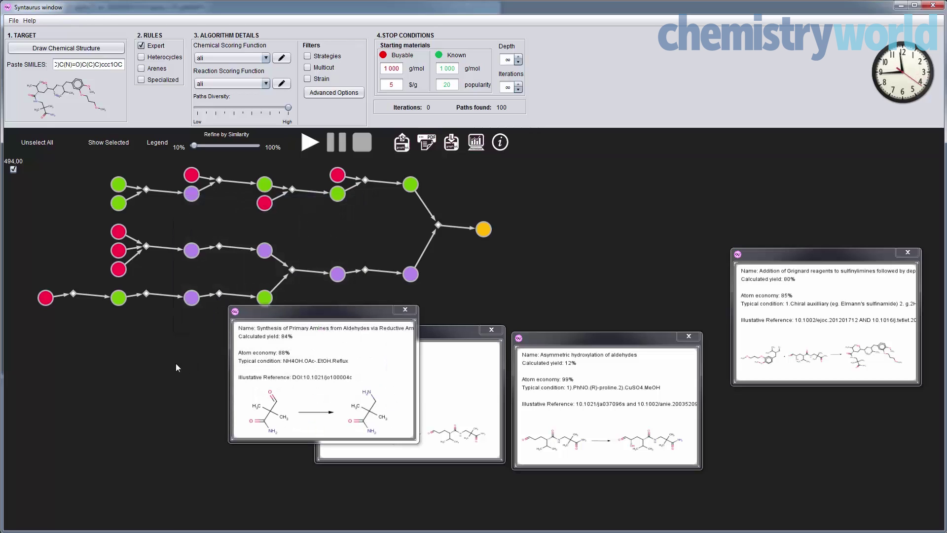
left_click(146, 296)
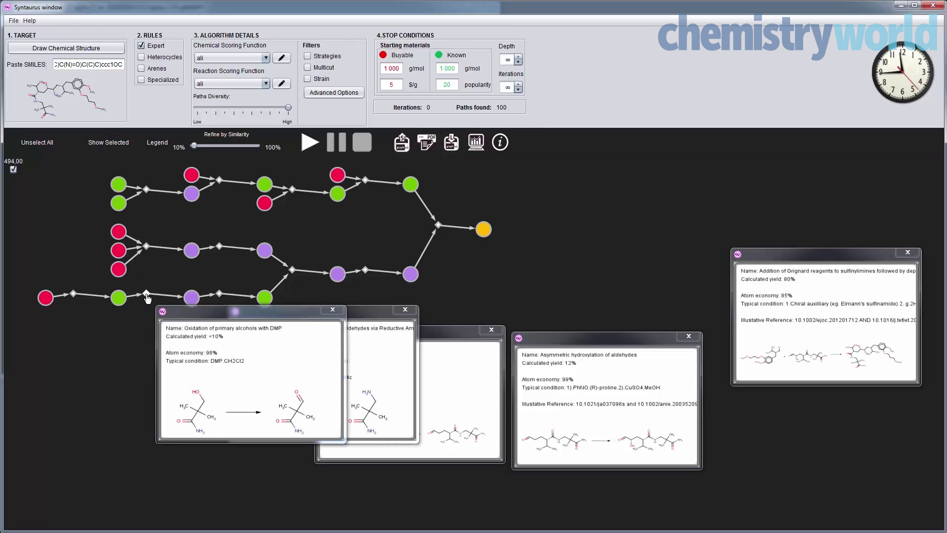
left_click(146, 296)
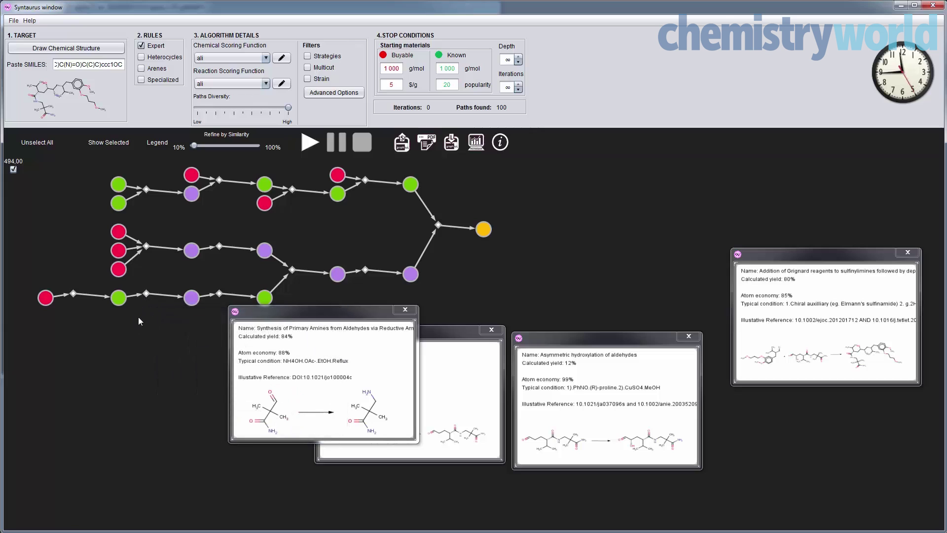
left_click(146, 294)
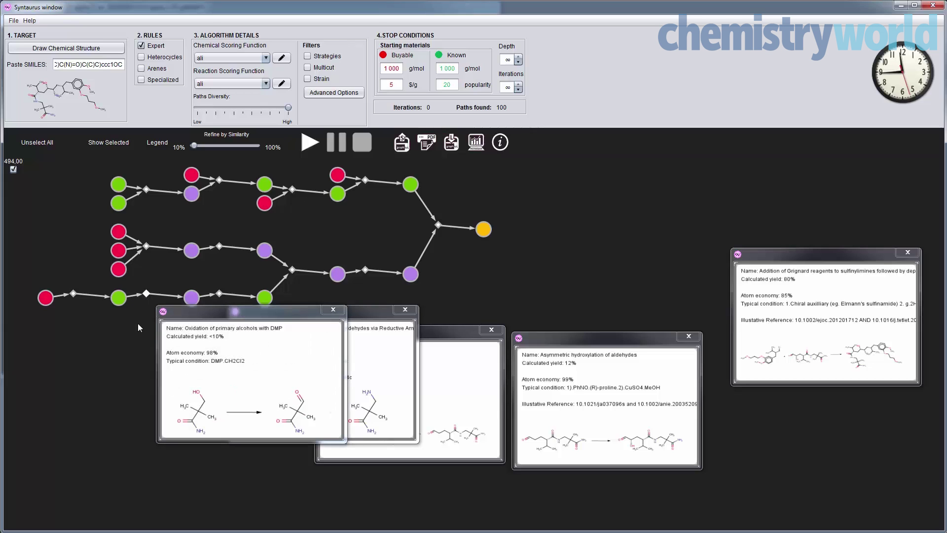
left_click(73, 294)
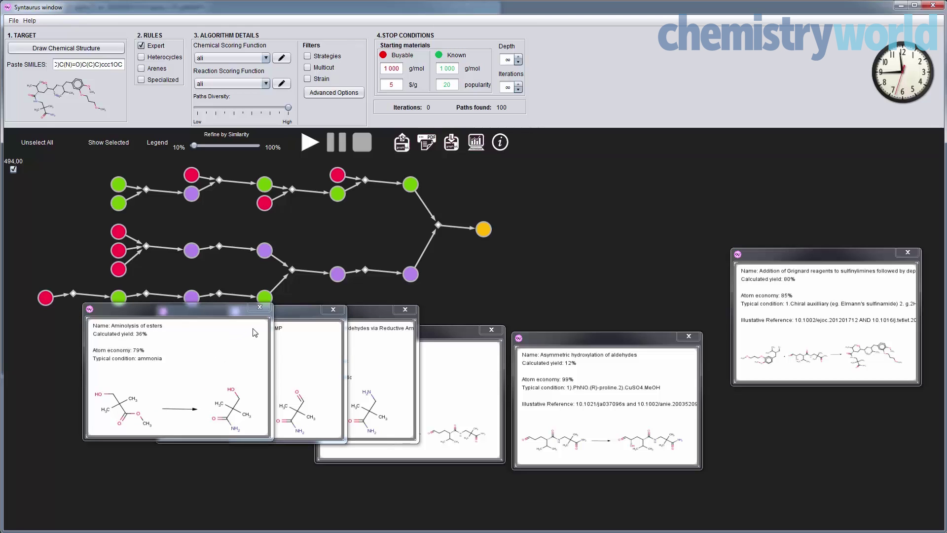
Step: Close the aminolysis, DMP, reductive amination, hydroxylation and Grignard addition detail cards
left_click(260, 307)
left_click(333, 309)
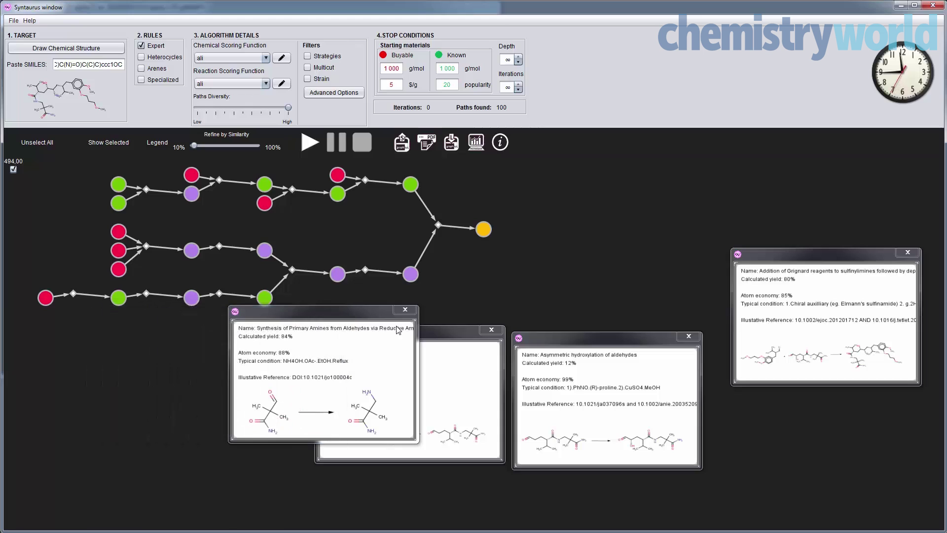
left_click(405, 309)
left_click(491, 329)
left_click(697, 336)
left_click(907, 253)
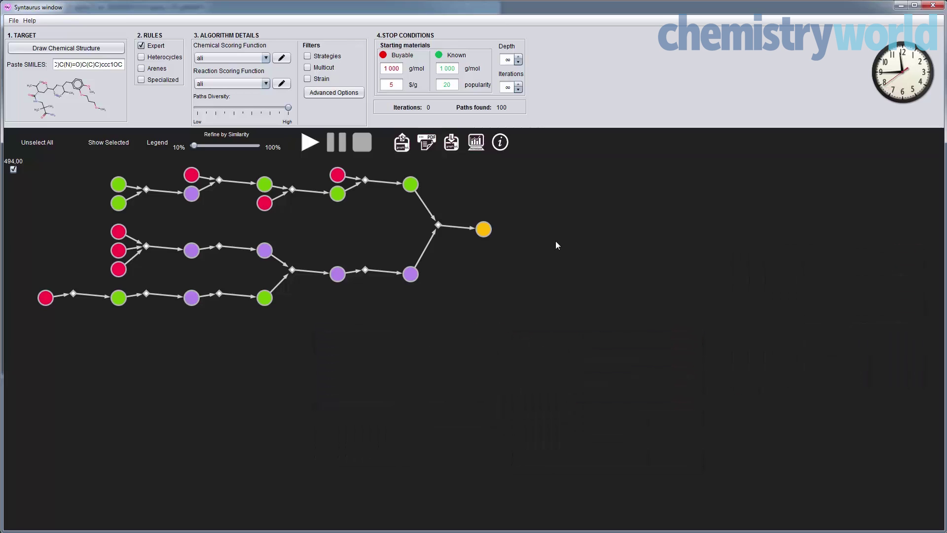
Step: Set similarity to about 80%, show starting-material prices and popularity, and inspect structures like methylalkohol
mouse_move(193, 146)
left_mouse_down()
mouse_move(243, 153)
mouse_move(235, 155)
left_mouse_up()
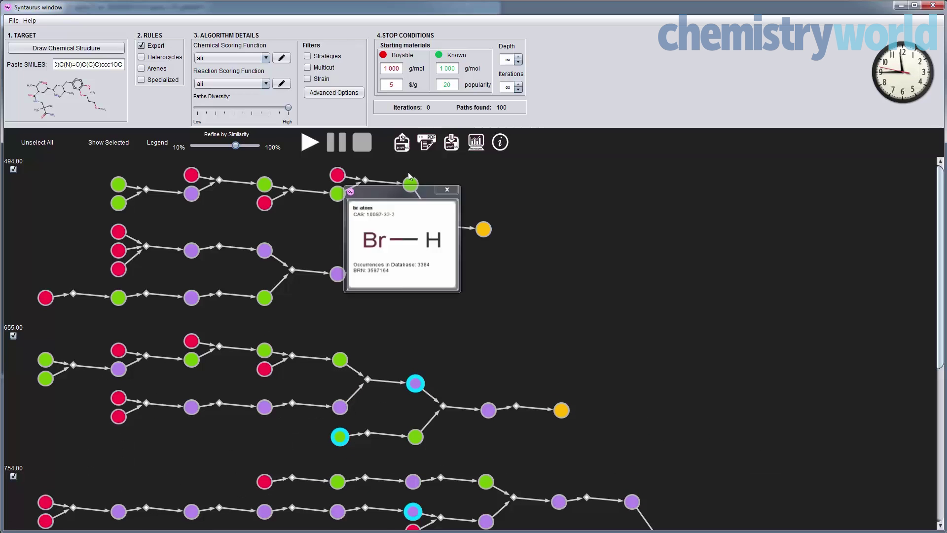
left_click(500, 143)
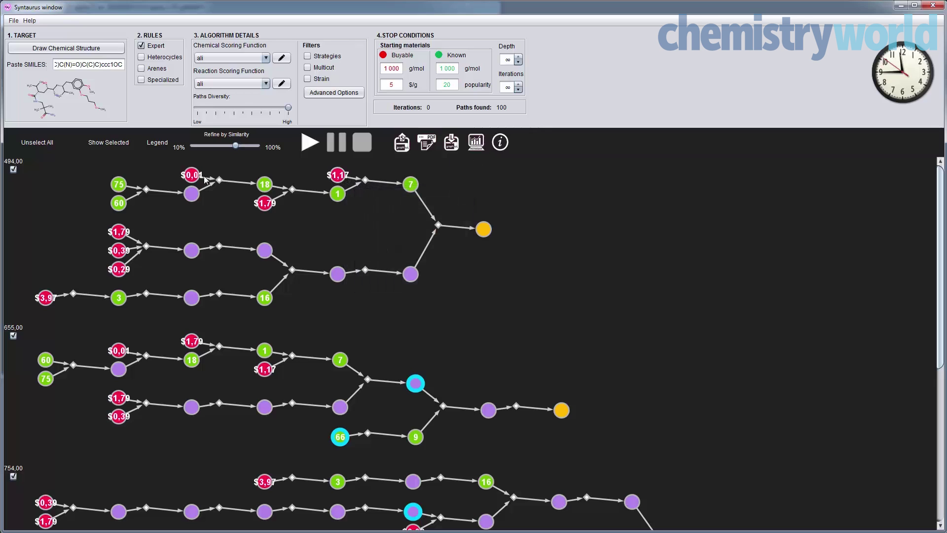
mouse_move(196, 176)
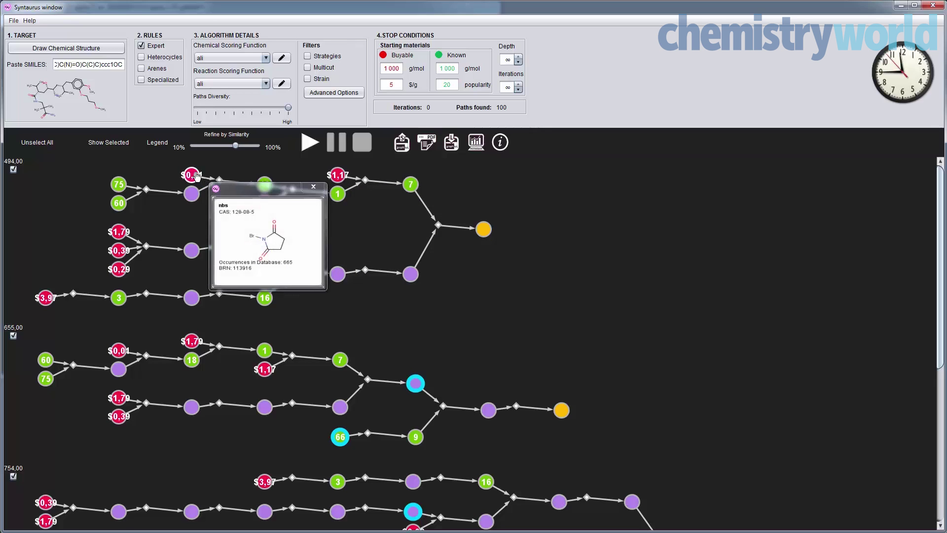
mouse_move(264, 204)
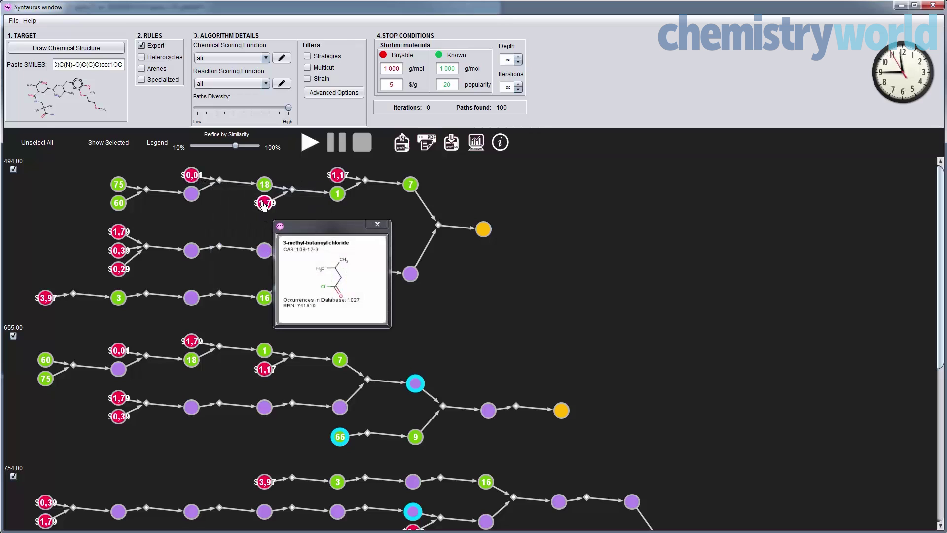
mouse_move(124, 237)
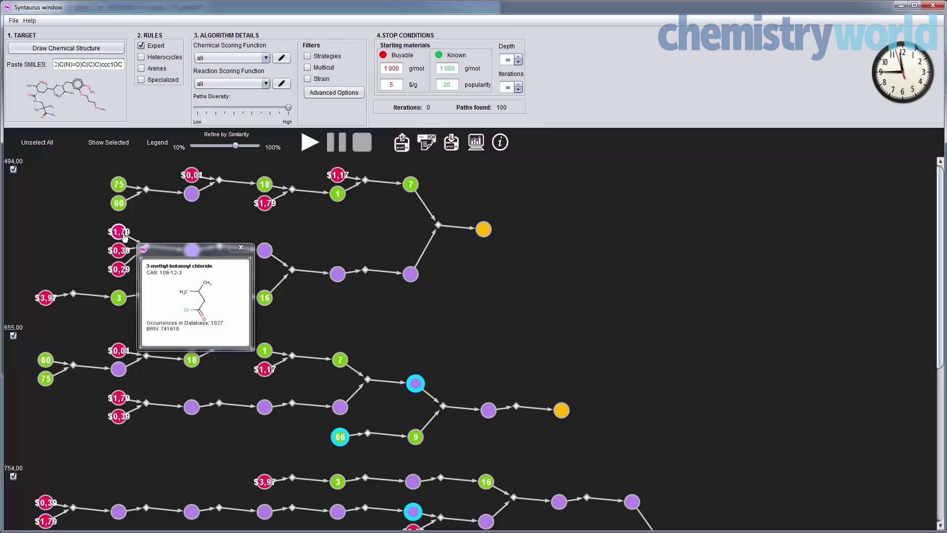
mouse_move(118, 254)
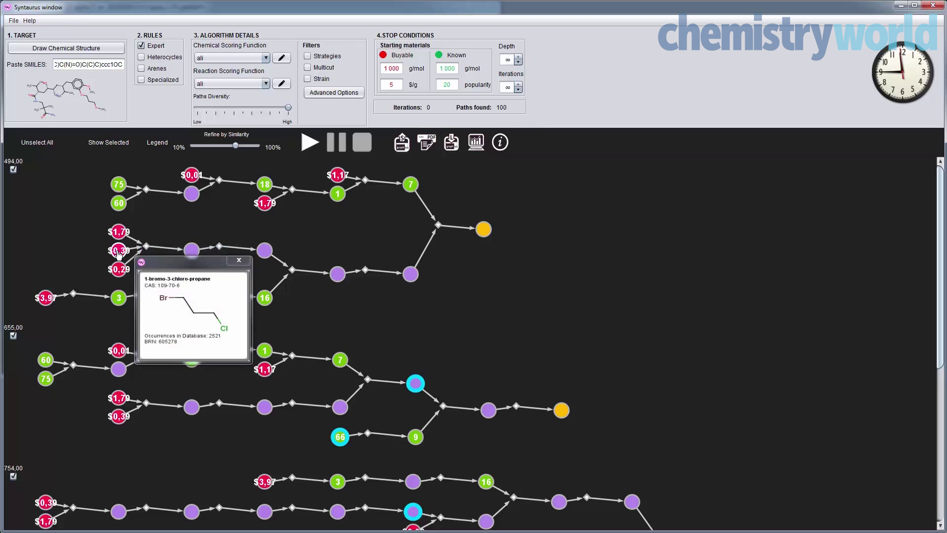
mouse_move(121, 273)
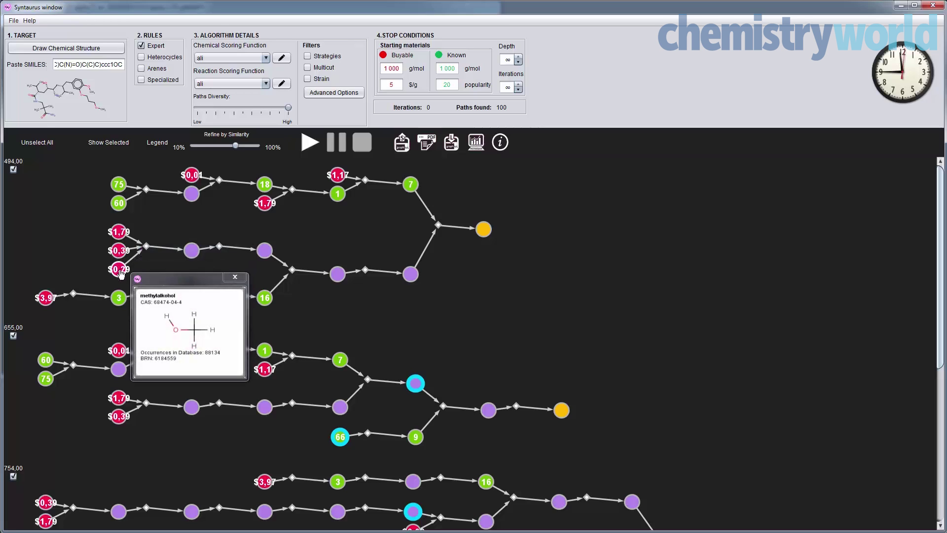